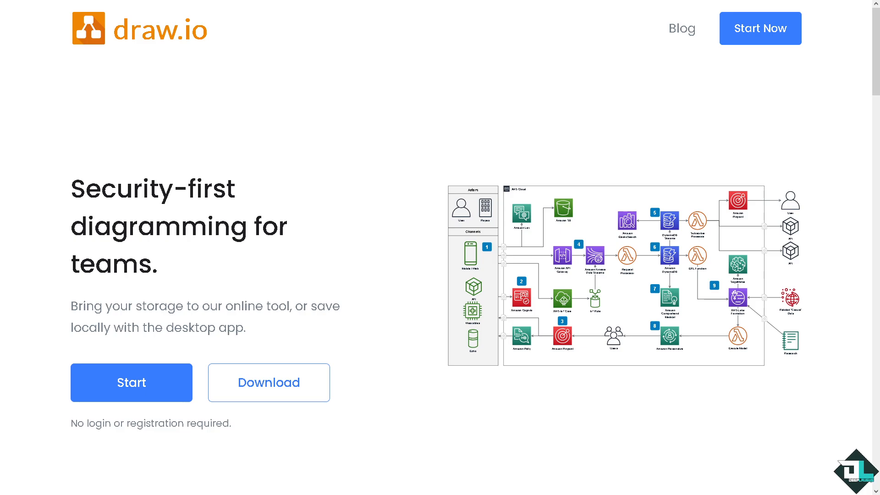
- Start the online diagram editor and clear the TEXT query from the shape search
{"action": "left_click", "coordinate": [104, 381]}
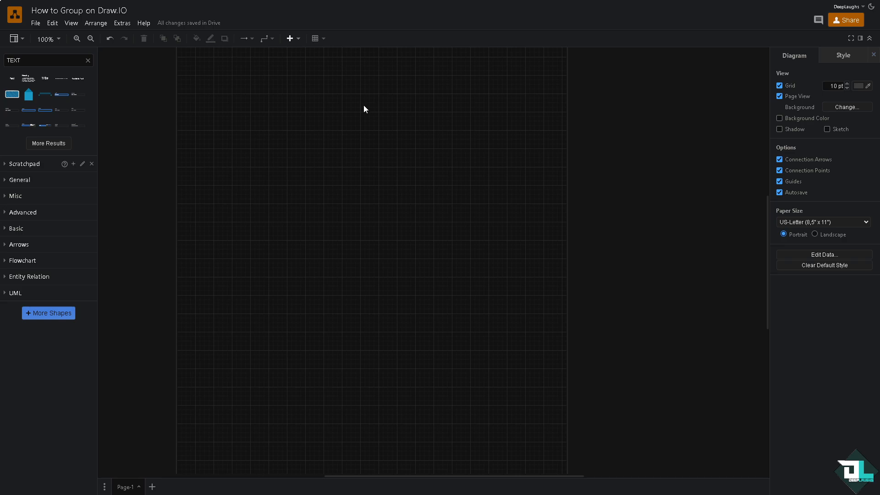
{"action": "left_click", "coordinate": [89, 61]}
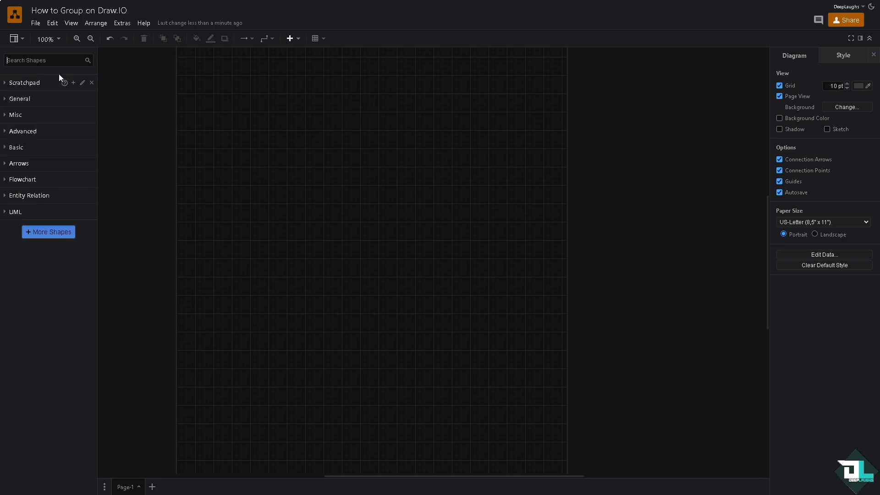
- Import the HOW TO GROUP thumbnail image onto the page and scale it down proportionally to the page width
{"action": "left_click", "coordinate": [36, 25]}
{"action": "mouse_move", "coordinate": [90, 200]}
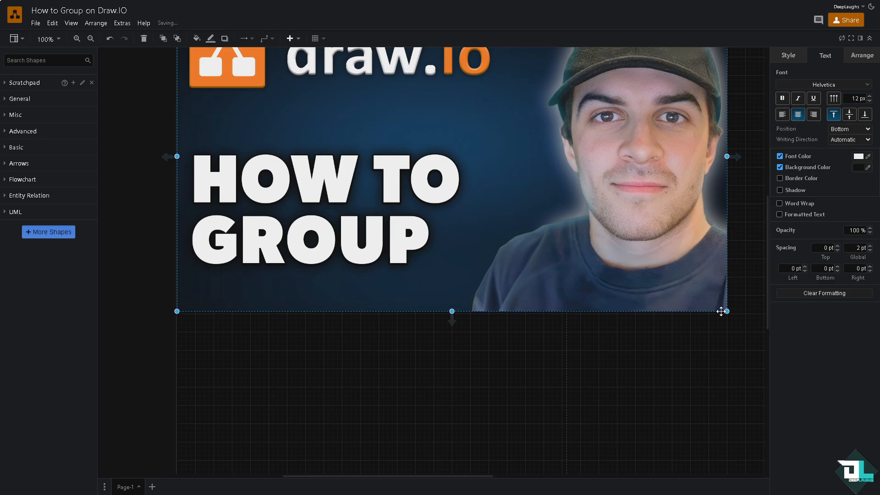
{"action": "left_click_drag", "start_coordinate": [727, 311], "coordinate": [541, 232]}
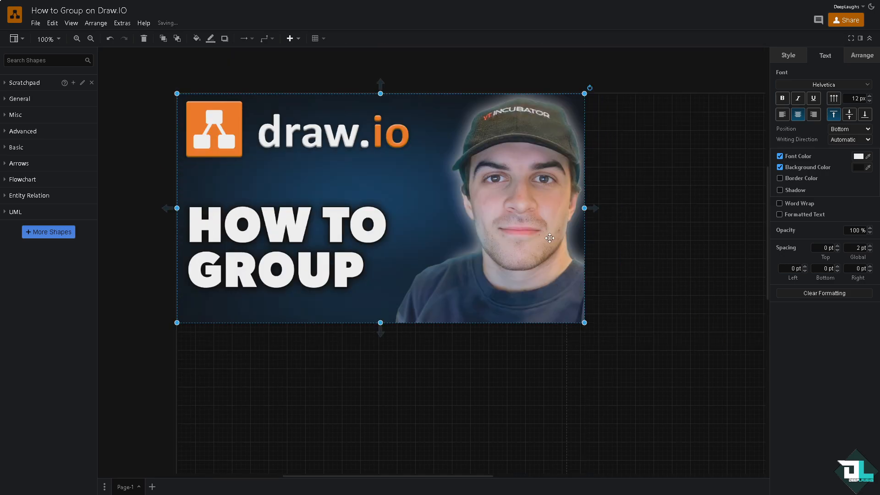
{"action": "left_click_drag", "start_coordinate": [584, 277], "coordinate": [567, 267]}
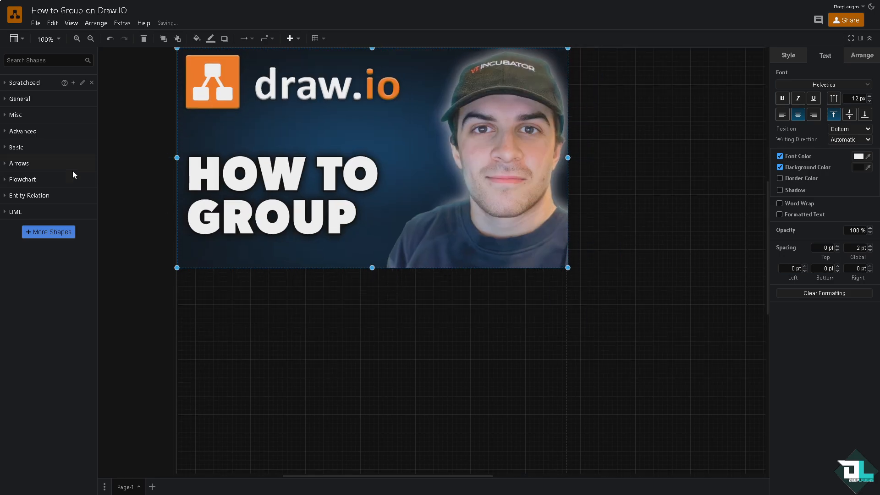
- Add the flowchart shape with three diamonds between two lines below the image, enlarge it and align it near the page's left edge
{"action": "left_click", "coordinate": [7, 182]}
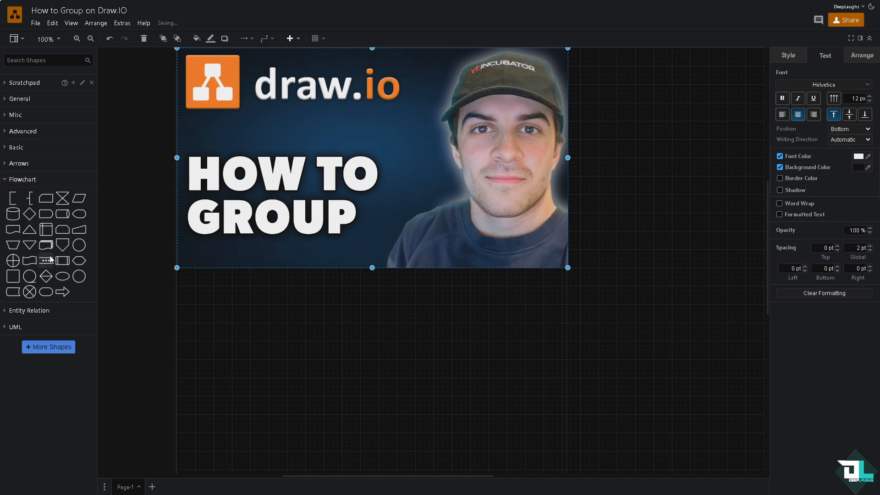
{"action": "left_click_drag", "start_coordinate": [47, 262], "coordinate": [232, 318]}
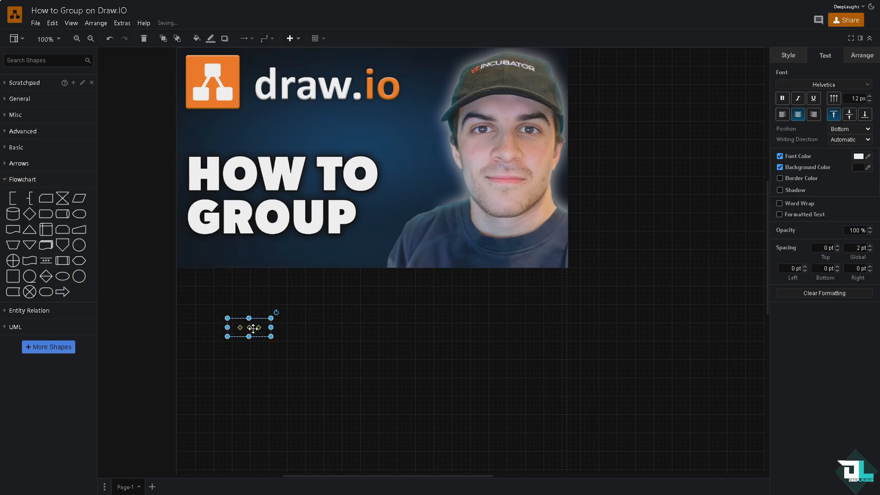
{"action": "left_click_drag", "start_coordinate": [277, 339], "coordinate": [421, 400]}
{"action": "left_click_drag", "start_coordinate": [358, 363], "coordinate": [317, 348]}
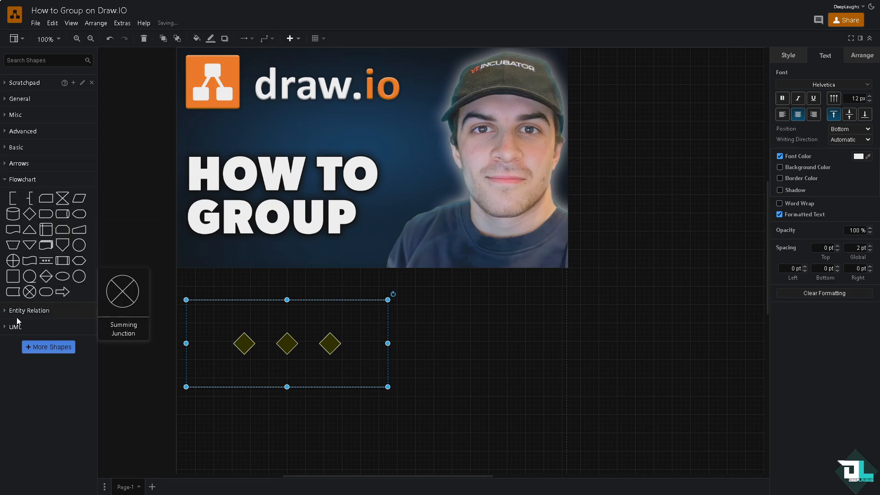
- Look through the available Standard, Software and Networking shape libraries without enabling any
{"action": "left_click", "coordinate": [43, 348]}
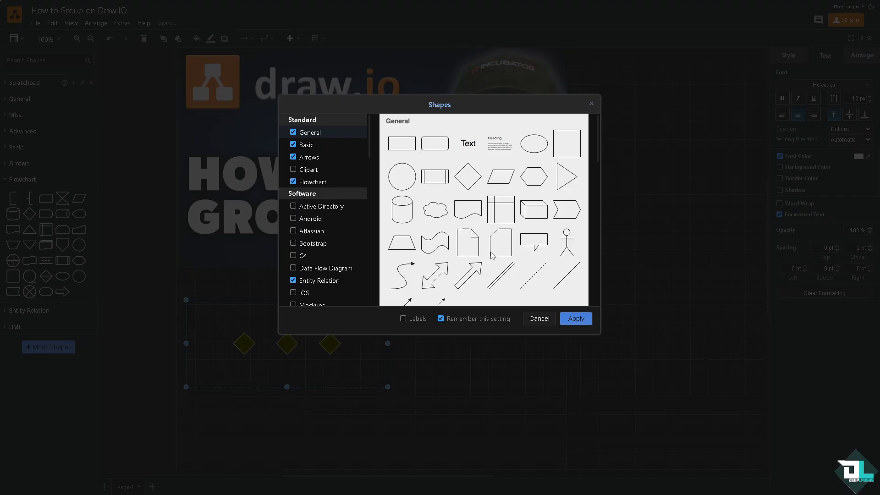
{"action": "scroll", "coordinate": [360, 237], "scroll_direction": "down", "scroll_amount": 3}
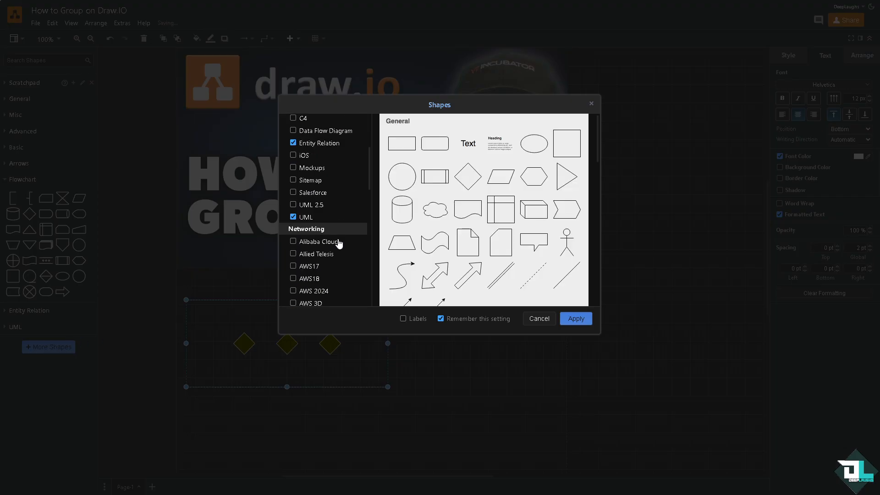
{"action": "left_click", "coordinate": [591, 103]}
- Add a general Actor shape beside the three-diamond shape, enlarge it and move it closer beneath the image
{"action": "left_click", "coordinate": [4, 101]}
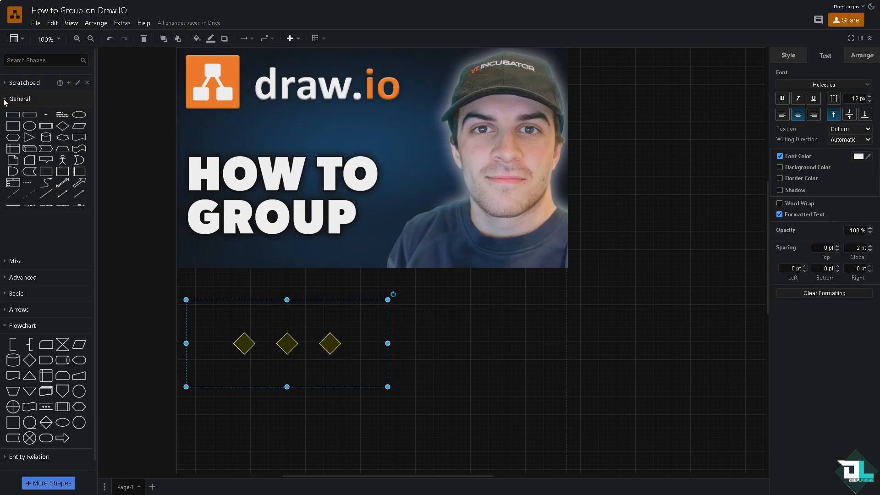
{"action": "left_click_drag", "start_coordinate": [62, 179], "coordinate": [413, 329]}
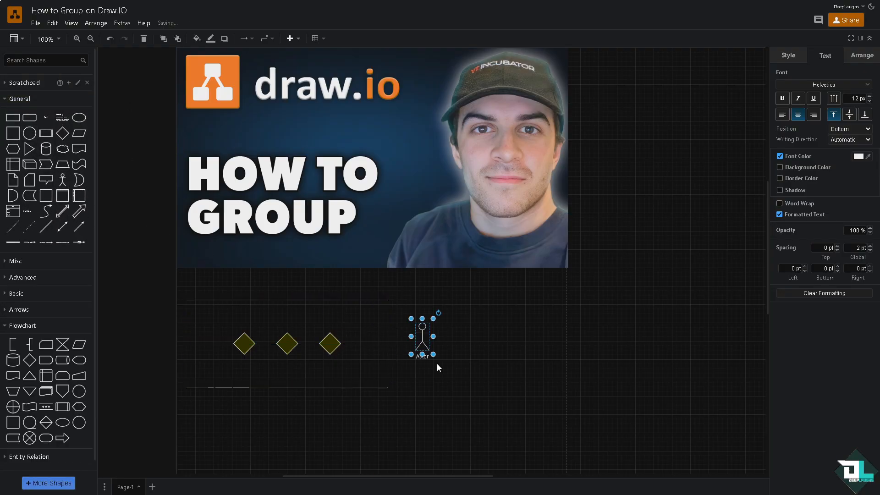
{"action": "left_click_drag", "start_coordinate": [436, 362], "coordinate": [575, 472]}
{"action": "left_click_drag", "start_coordinate": [482, 321], "coordinate": [424, 311]}
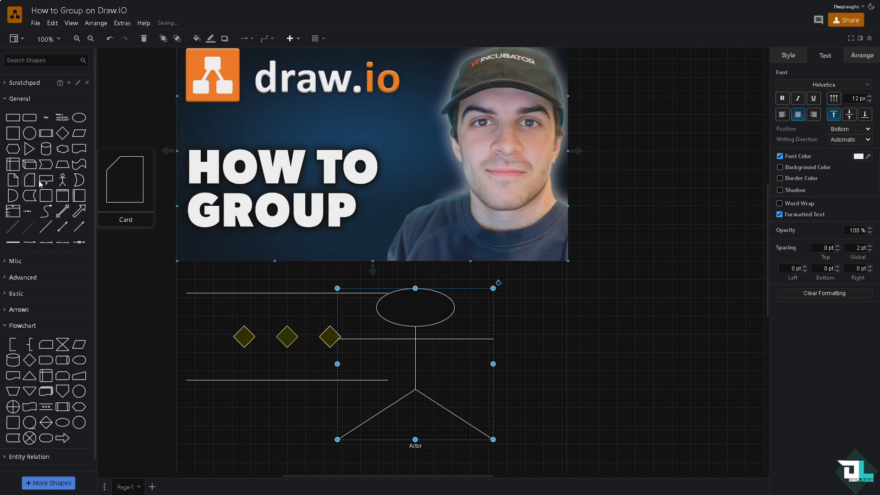
- Add a callout beside the actor and a multi-document flowchart shape next to it, enlarging both
{"action": "left_click_drag", "start_coordinate": [45, 180], "coordinate": [520, 306]}
{"action": "left_click_drag", "start_coordinate": [552, 330], "coordinate": [639, 379]}
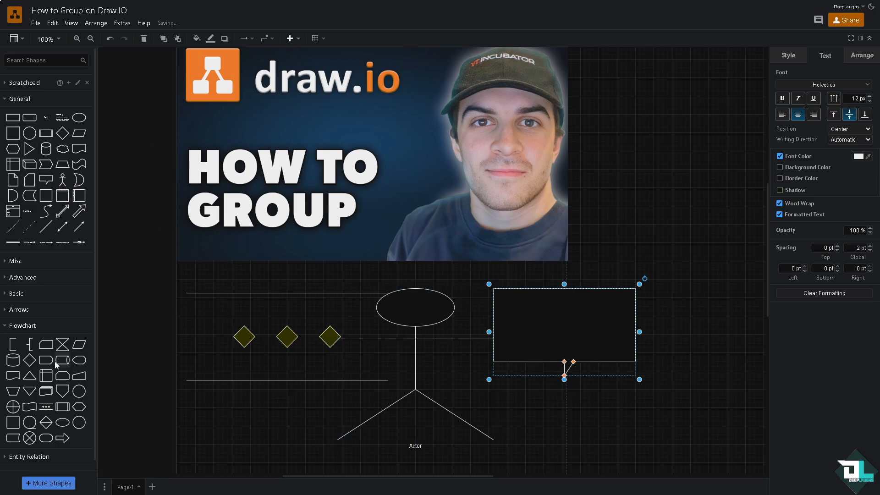
{"action": "left_click_drag", "start_coordinate": [62, 358], "coordinate": [637, 305]}
{"action": "left_click_drag", "start_coordinate": [676, 329], "coordinate": [736, 389]}
- Place the red hatched ellipse in the actor's head, the blue hatched rectangle in the callout and the green hatched diamond on the multi-document shape
{"action": "scroll", "coordinate": [46, 250], "scroll_direction": "down", "scroll_amount": 1}
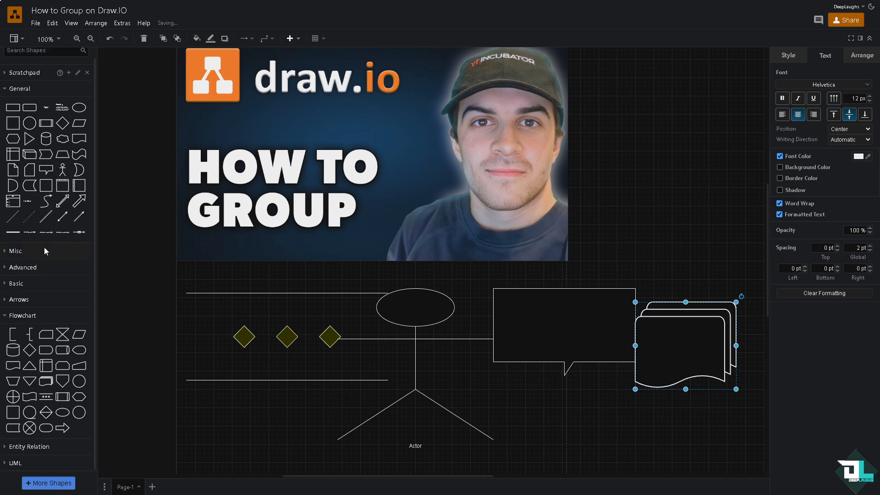
{"action": "left_click", "coordinate": [15, 272]}
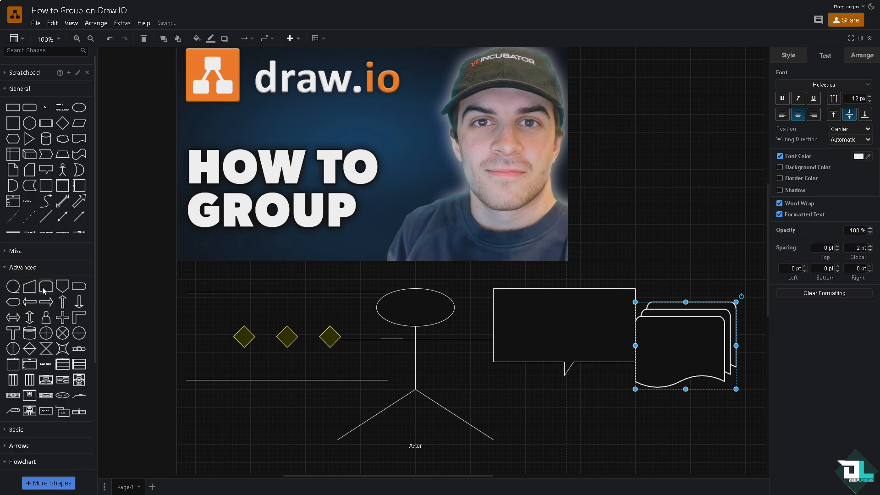
{"action": "scroll", "coordinate": [74, 322], "scroll_direction": "down", "scroll_amount": 3}
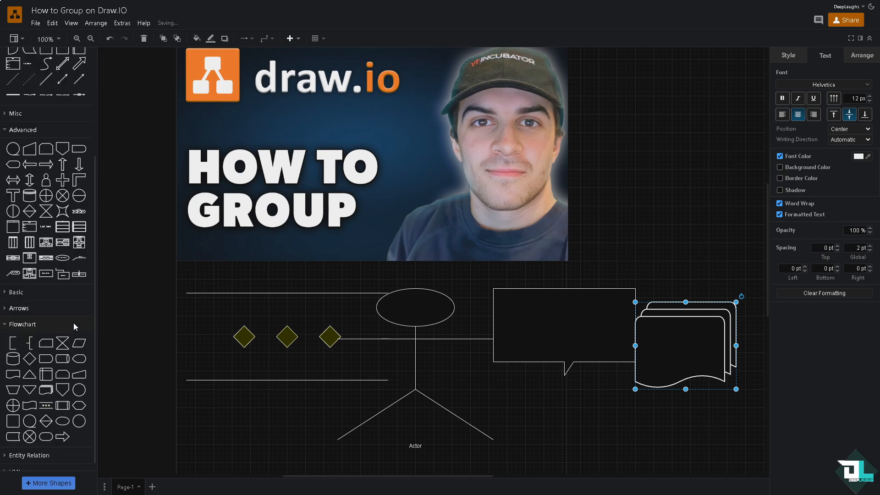
{"action": "left_click", "coordinate": [14, 114]}
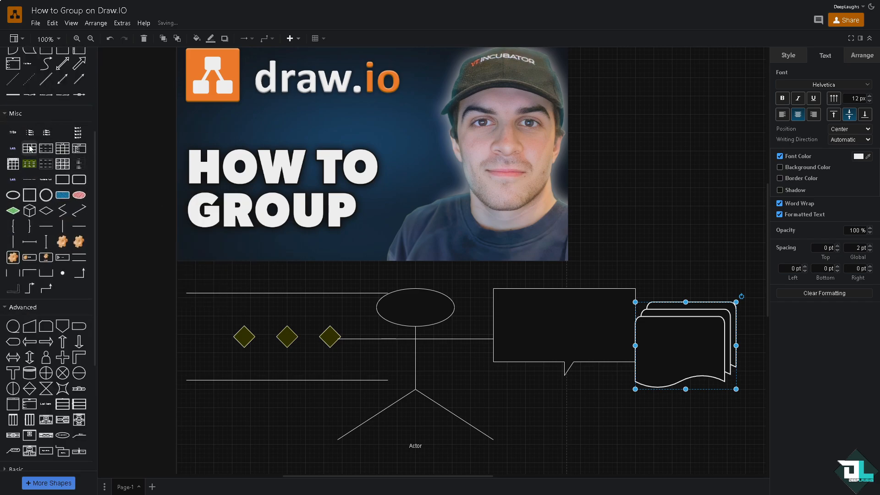
{"action": "mouse_move", "coordinate": [79, 194]}
{"action": "left_mouse_down"}
{"action": "mouse_move", "coordinate": [413, 323]}
{"action": "mouse_move", "coordinate": [395, 298]}
{"action": "left_mouse_up"}
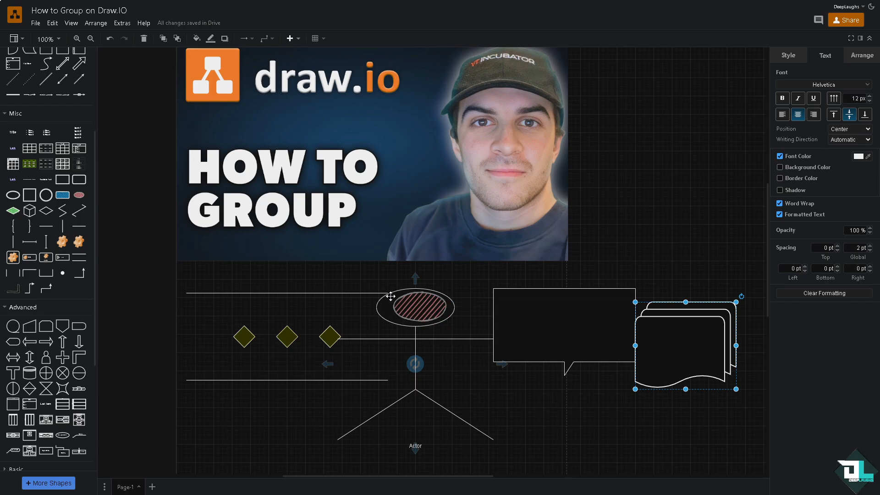
{"action": "mouse_move", "coordinate": [63, 195]}
{"action": "left_mouse_down"}
{"action": "mouse_move", "coordinate": [327, 291]}
{"action": "mouse_move", "coordinate": [558, 333]}
{"action": "mouse_move", "coordinate": [557, 321]}
{"action": "mouse_move", "coordinate": [631, 360]}
{"action": "mouse_move", "coordinate": [621, 352]}
{"action": "left_mouse_up"}
{"action": "mouse_move", "coordinate": [12, 210]}
{"action": "left_mouse_down"}
{"action": "mouse_move", "coordinate": [697, 365]}
{"action": "mouse_move", "coordinate": [685, 347]}
{"action": "left_mouse_up"}
- Add the orange gear image from the Misc shapes and position it before the first of the three diamonds
{"action": "left_click_drag", "start_coordinate": [79, 242], "coordinate": [202, 316]}
{"action": "left_click_drag", "start_coordinate": [228, 345], "coordinate": [213, 330]}
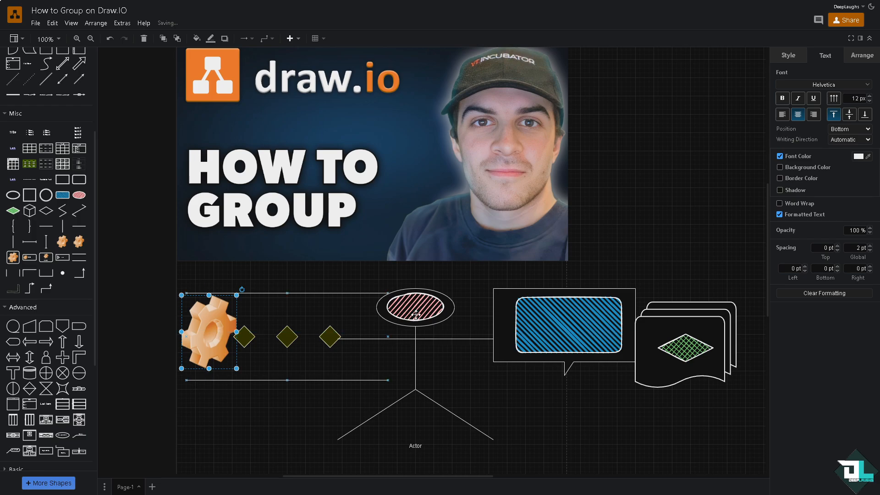
{"action": "scroll", "coordinate": [458, 146], "scroll_direction": "up", "scroll_amount": 3}
{"action": "scroll", "coordinate": [284, 126], "scroll_direction": "down", "scroll_amount": 3}
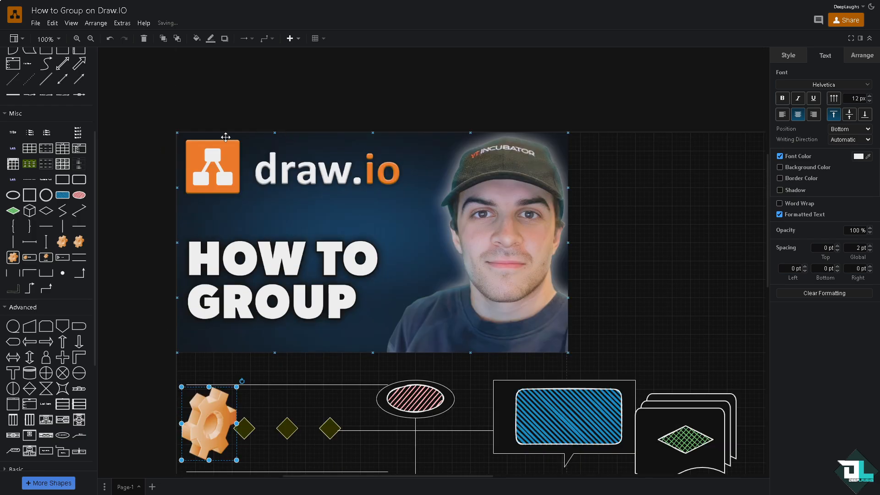
- Search the shapes for TEXT, place the heading-and-paragraph text box beside the image and enlarge it to fill the space there
{"action": "left_click", "coordinate": [10, 114]}
{"action": "scroll", "coordinate": [25, 122], "scroll_direction": "up", "scroll_amount": 4}
{"action": "left_click", "coordinate": [18, 99]}
{"action": "type", "text": "TEXT"}
{"action": "key", "text": "Return"}
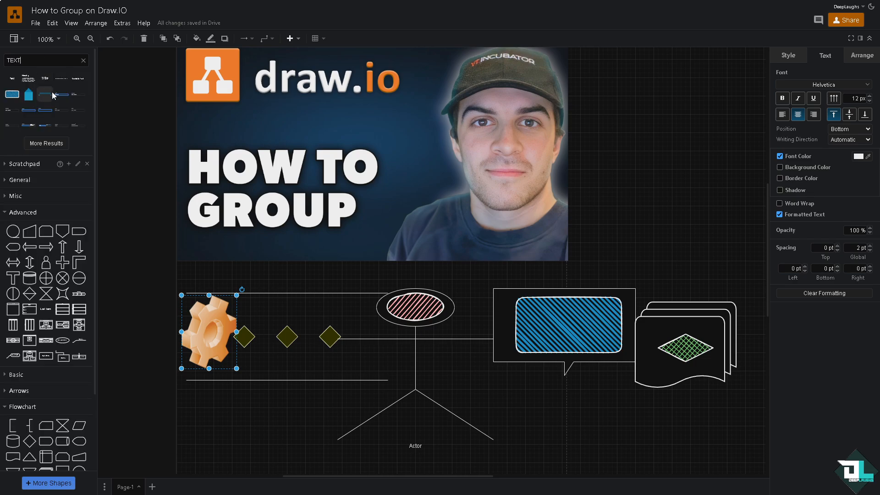
{"action": "left_click_drag", "start_coordinate": [29, 79], "coordinate": [622, 148]}
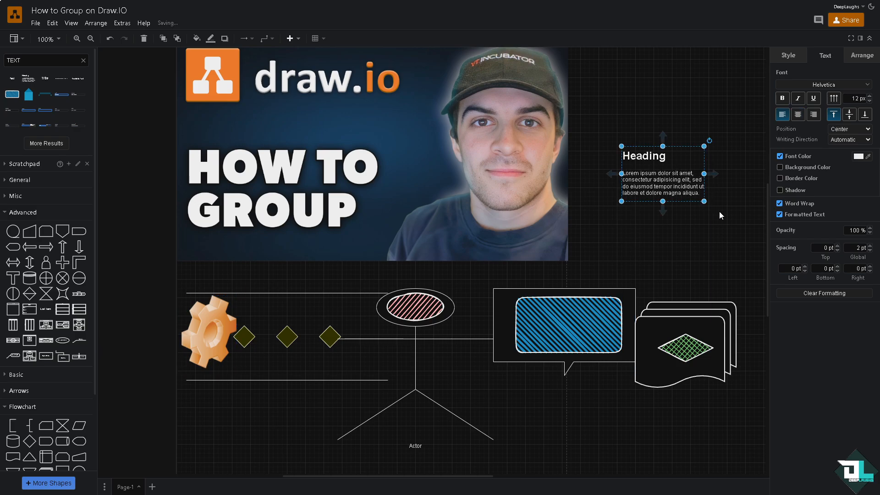
{"action": "left_click_drag", "start_coordinate": [704, 201], "coordinate": [727, 279]}
{"action": "left_click_drag", "start_coordinate": [621, 146], "coordinate": [584, 73]}
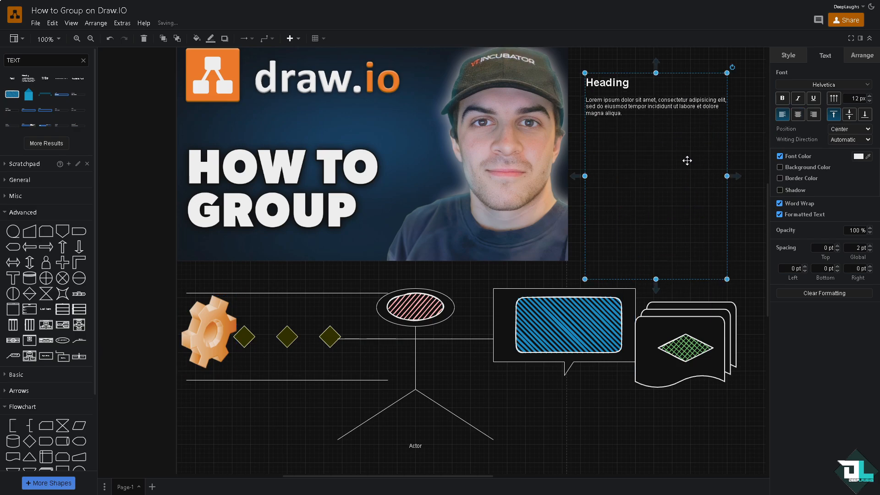
- Increase the text box's font size to 23 px
{"action": "left_click", "coordinate": [870, 96]}
{"action": "left_click", "coordinate": [870, 97]}
{"action": "left_click", "coordinate": [869, 97]}
{"action": "left_click", "coordinate": [870, 96]}
{"action": "left_click", "coordinate": [869, 97]}
{"action": "left_click", "coordinate": [870, 96]}
{"action": "left_click", "coordinate": [870, 97]}
{"action": "left_click", "coordinate": [870, 97]}
{"action": "left_click", "coordinate": [869, 97]}
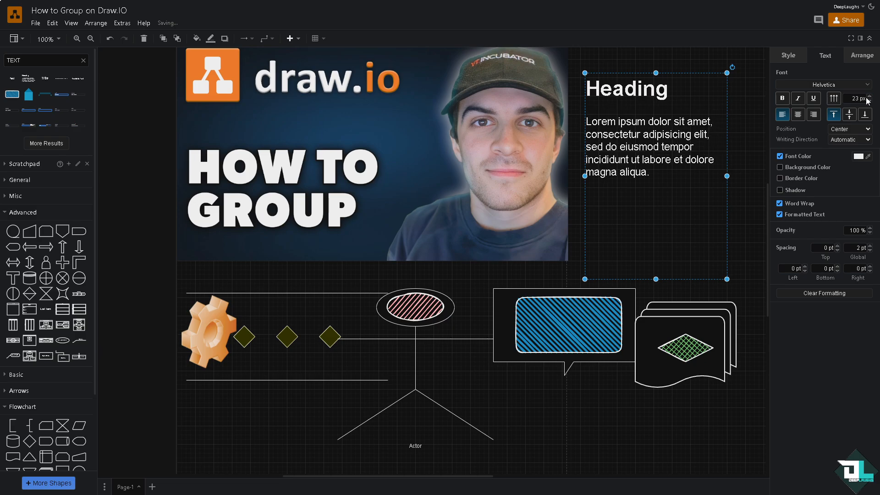
- Replace the placeholder heading with DEEP LAUGHS and widen the text box to fit it
{"action": "double_click", "coordinate": [668, 87]}
{"action": "left_click", "coordinate": [668, 89]}
{"action": "left_click_drag", "start_coordinate": [668, 89], "coordinate": [572, 92]}
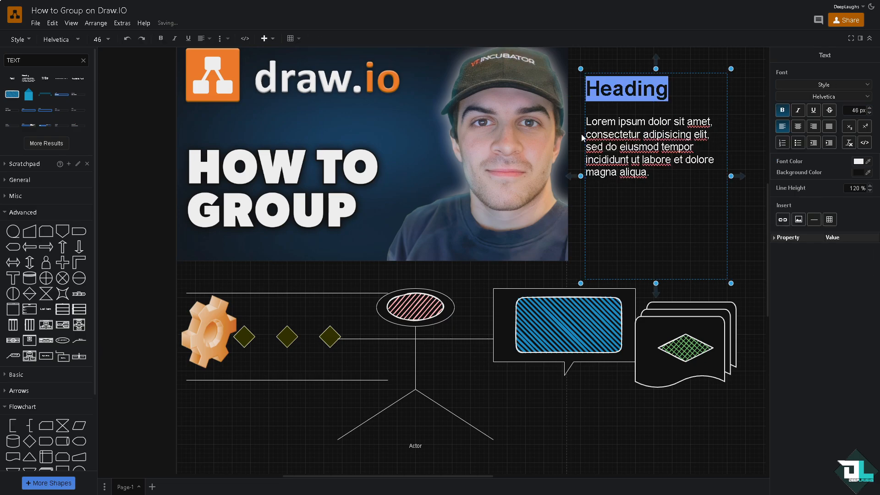
{"action": "type", "text": "DEEP LAUGH"}
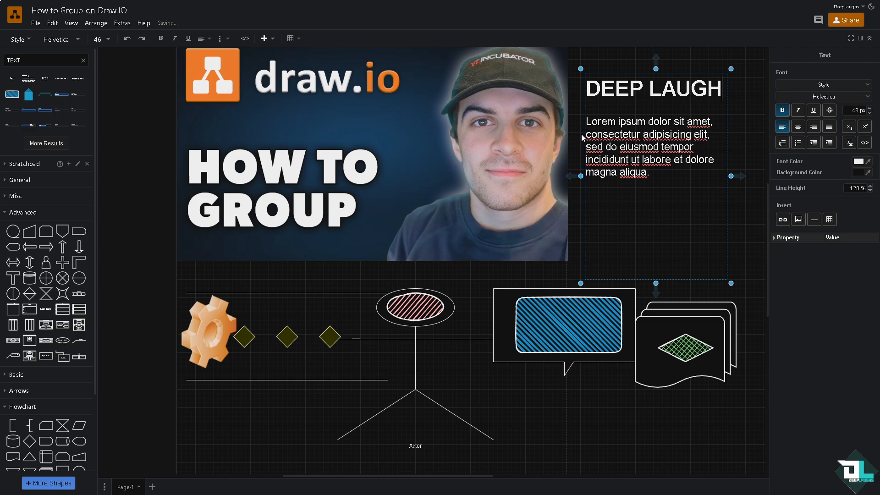
{"action": "type", "text": "S"}
{"action": "left_click_drag", "start_coordinate": [731, 176], "coordinate": [750, 178]}
- Replace the lorem ipsum paragraph with "How to Group on Draw IO"
{"action": "double_click", "coordinate": [694, 159]}
{"action": "left_click_drag", "start_coordinate": [693, 159], "coordinate": [583, 127]}
{"action": "type", "text": "How to Group on Draw IO"}
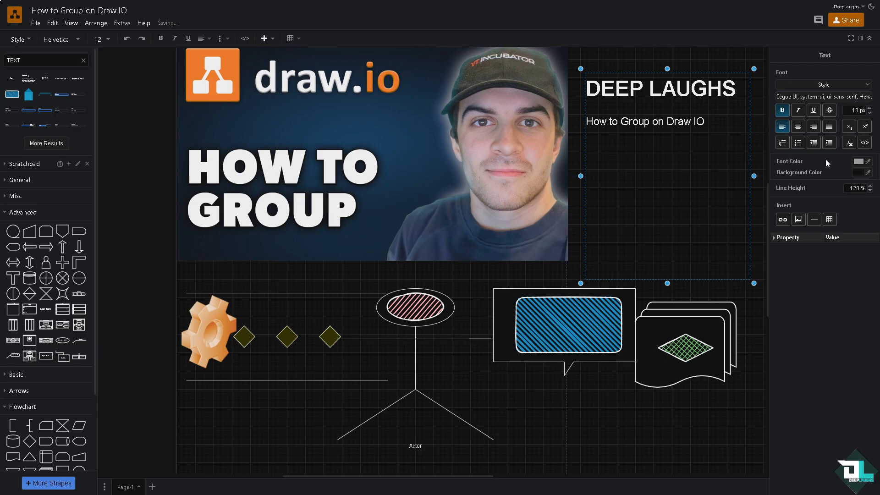
- Try to set the paragraph's font color to green 009900
{"action": "left_click", "coordinate": [858, 161]}
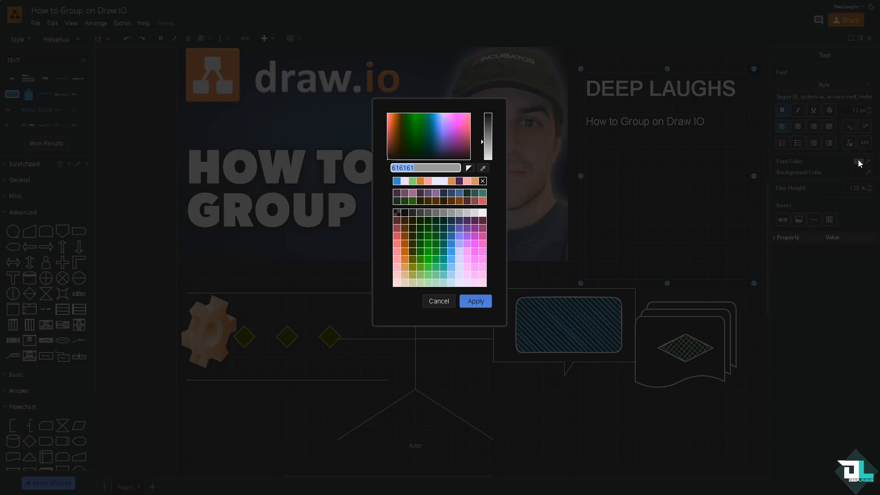
{"action": "left_click", "coordinate": [430, 267]}
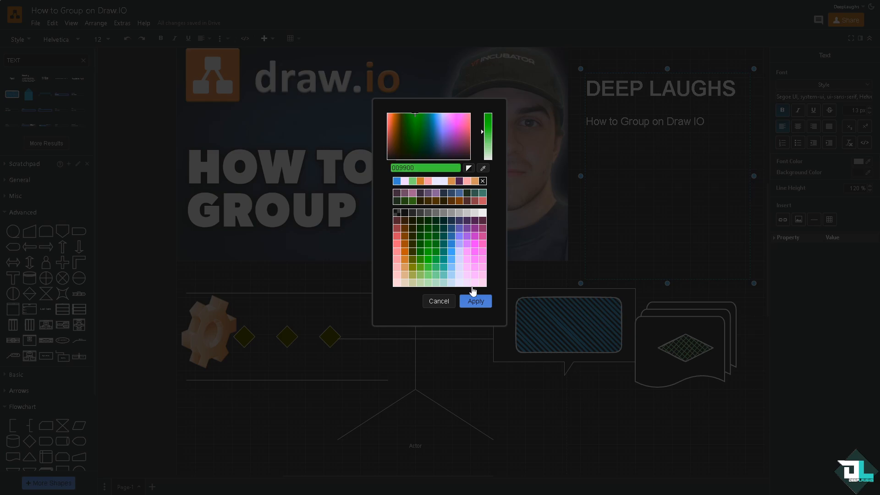
{"action": "left_click", "coordinate": [471, 301]}
- Set the font color of the DEEP LAUGHS heading to green 33FF33 and nudge the text box slightly up and left
{"action": "left_click", "coordinate": [710, 117]}
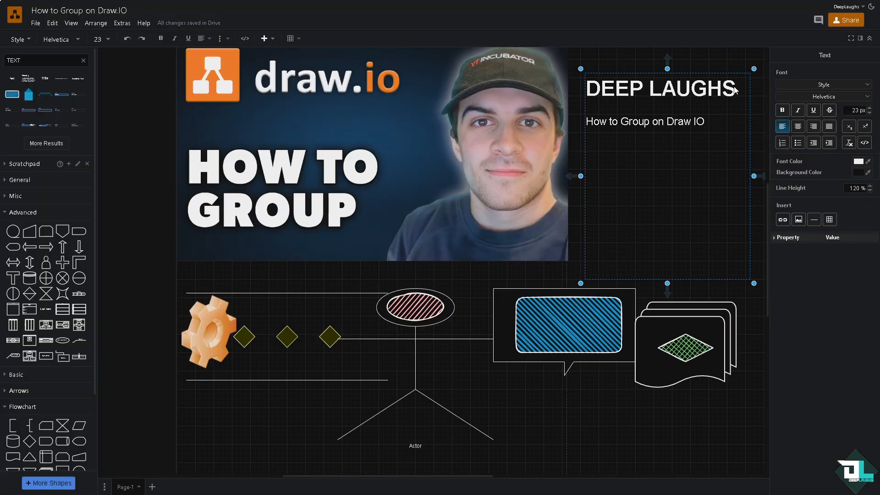
{"action": "left_click_drag", "start_coordinate": [735, 90], "coordinate": [561, 87]}
{"action": "left_click", "coordinate": [859, 162]}
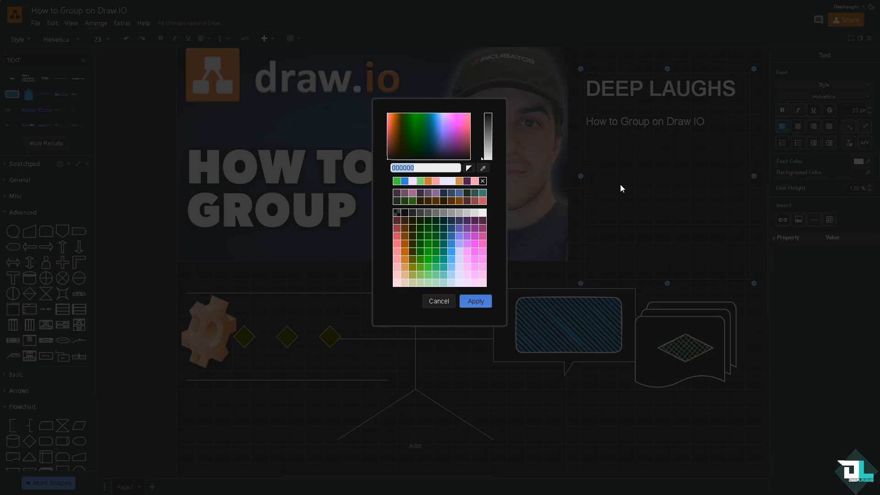
{"action": "left_click", "coordinate": [430, 248]}
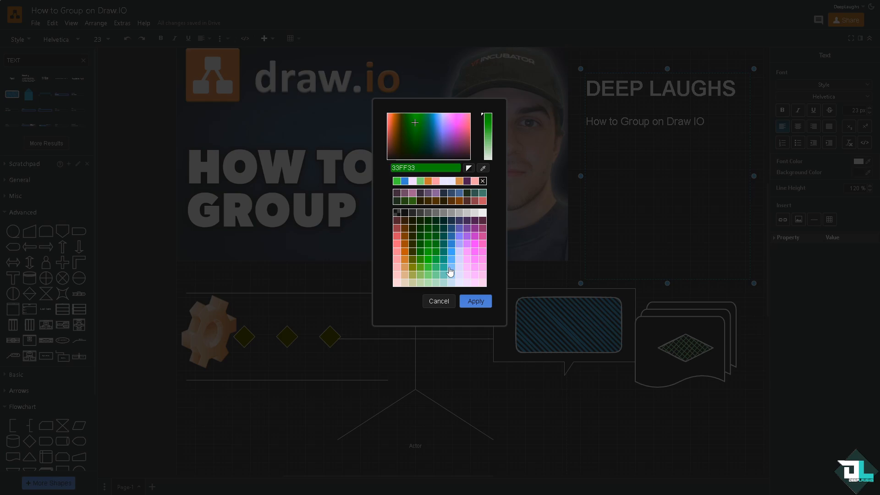
{"action": "left_click", "coordinate": [476, 300]}
{"action": "mouse_move", "coordinate": [708, 121]}
{"action": "left_mouse_down"}
{"action": "mouse_move", "coordinate": [686, 128]}
{"action": "mouse_move", "coordinate": [703, 116]}
{"action": "left_mouse_up"}
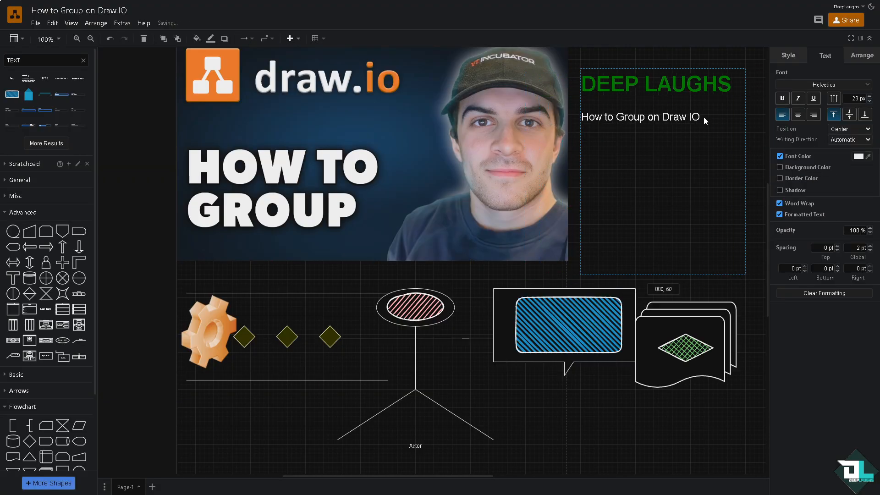
- Turn on the background color for the DEEP LAUGHS text box and set it to pale lavender 030122
{"action": "left_click", "coordinate": [779, 166]}
{"action": "left_click", "coordinate": [858, 167]}
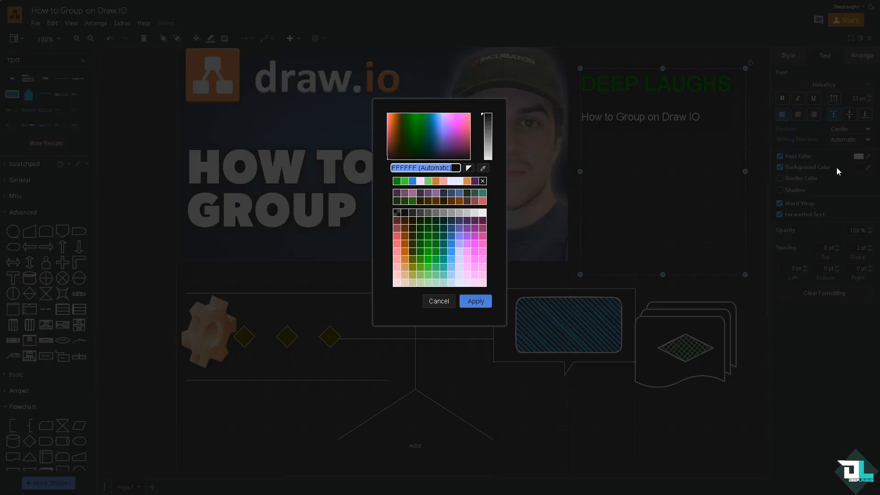
{"action": "left_click", "coordinate": [483, 221]}
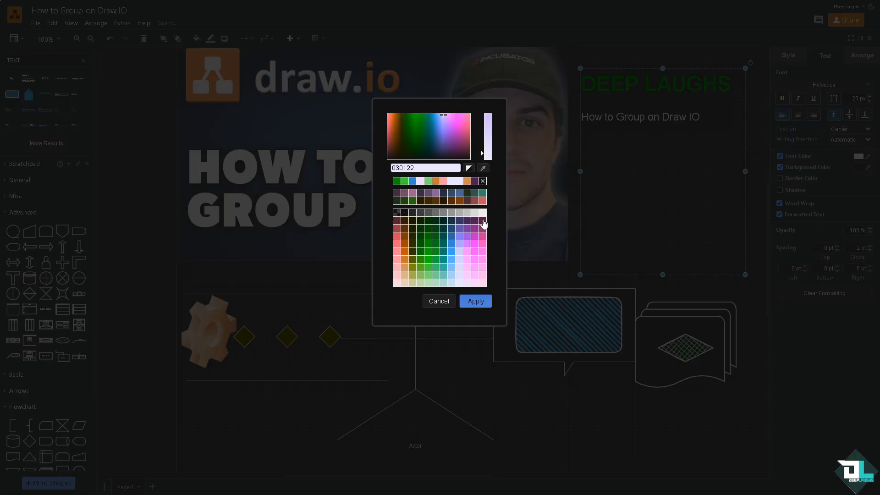
{"action": "left_click", "coordinate": [475, 301]}
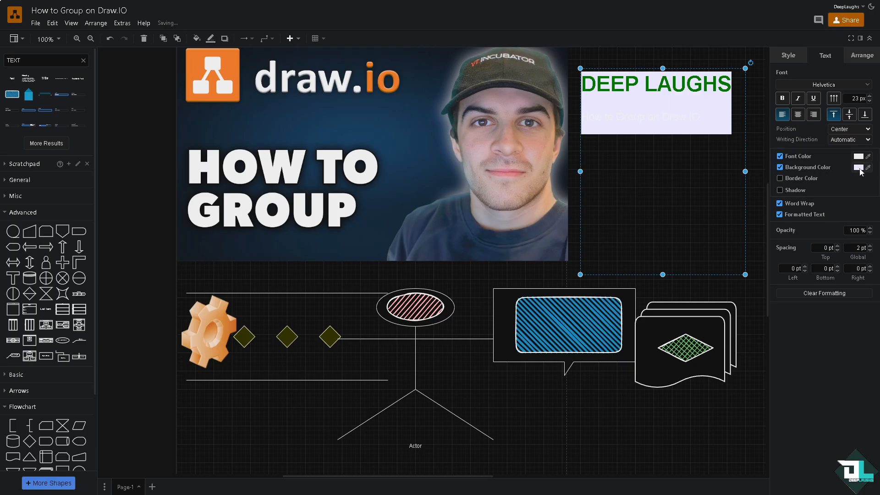
- Change the text box's background color to light pink 990000
{"action": "left_click", "coordinate": [858, 167]}
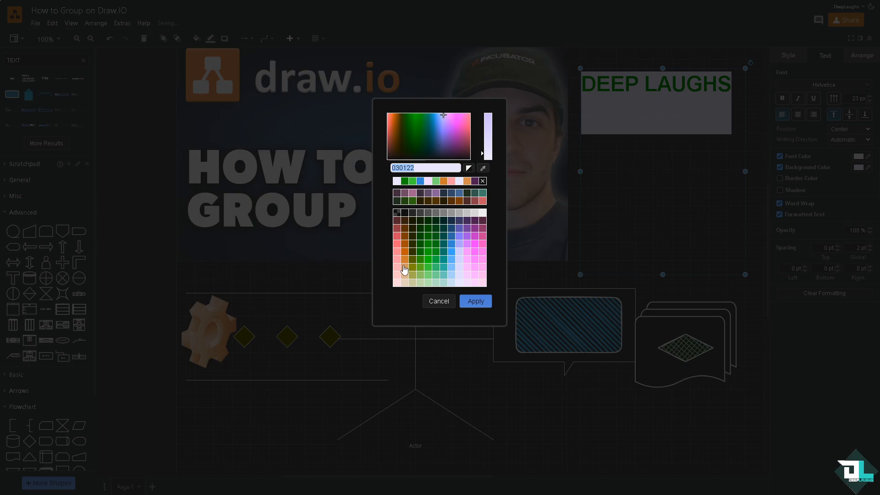
{"action": "left_click", "coordinate": [399, 270]}
{"action": "left_click", "coordinate": [473, 302]}
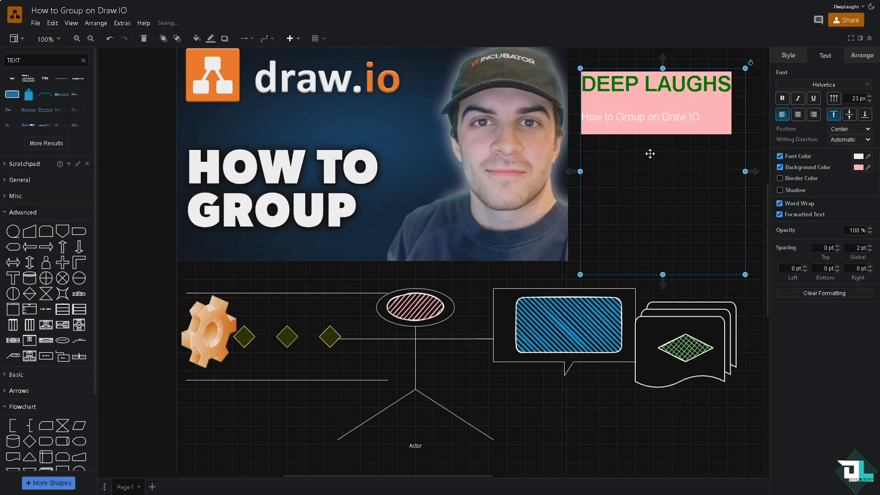
- Set the background color of only the DEEP LAUGHS heading text to FFFFFF and finish editing the text
{"action": "double_click", "coordinate": [697, 123]}
{"action": "left_click", "coordinate": [699, 114]}
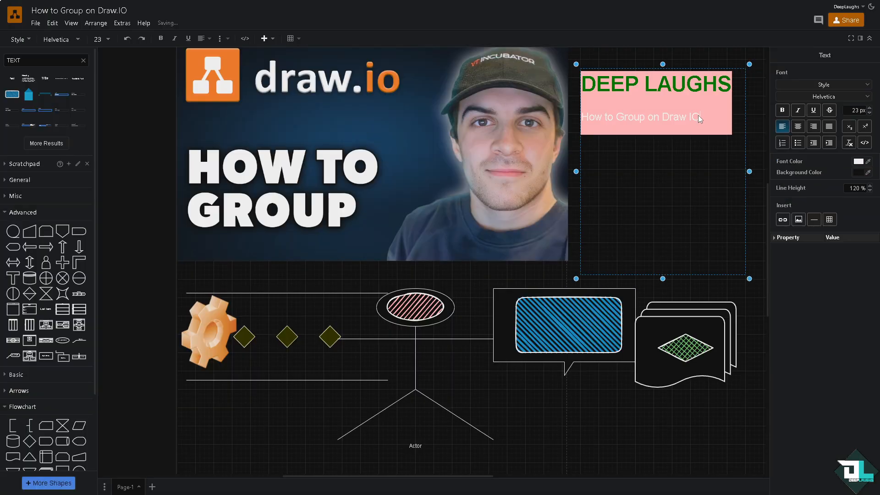
{"action": "left_click", "coordinate": [674, 88]}
{"action": "key", "text": "ctrl+a"}
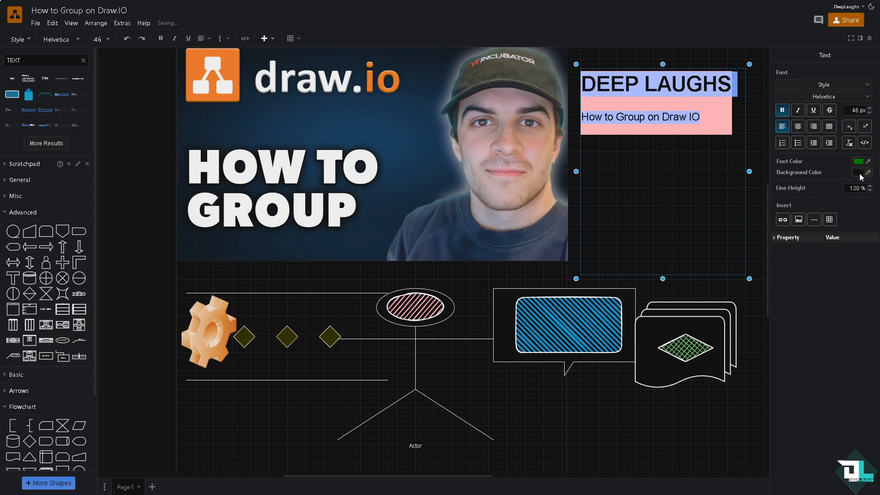
{"action": "left_click", "coordinate": [704, 115]}
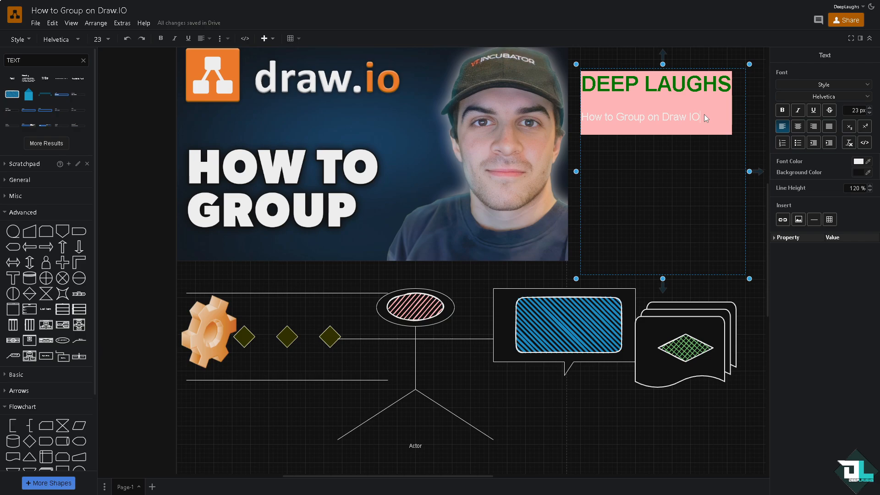
{"action": "left_click_drag", "start_coordinate": [732, 85], "coordinate": [581, 85]}
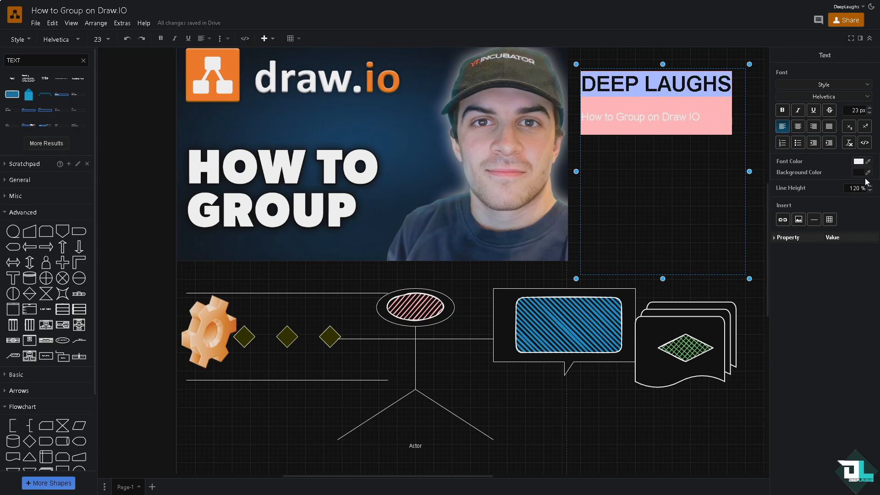
{"action": "left_click", "coordinate": [858, 173]}
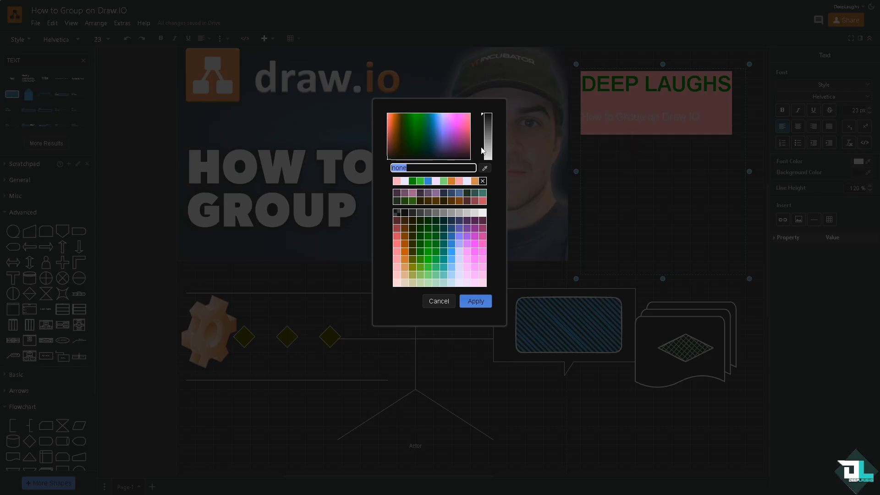
{"action": "left_click_drag", "start_coordinate": [487, 129], "coordinate": [491, 113]}
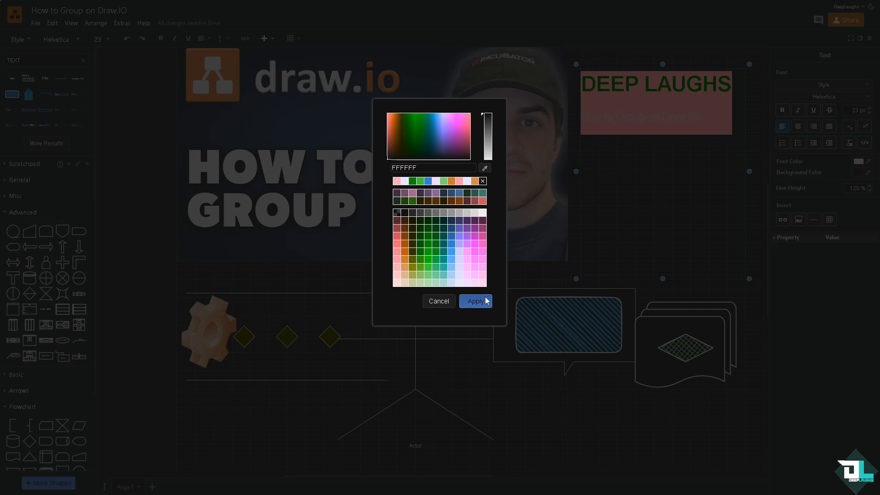
{"action": "left_click", "coordinate": [475, 301]}
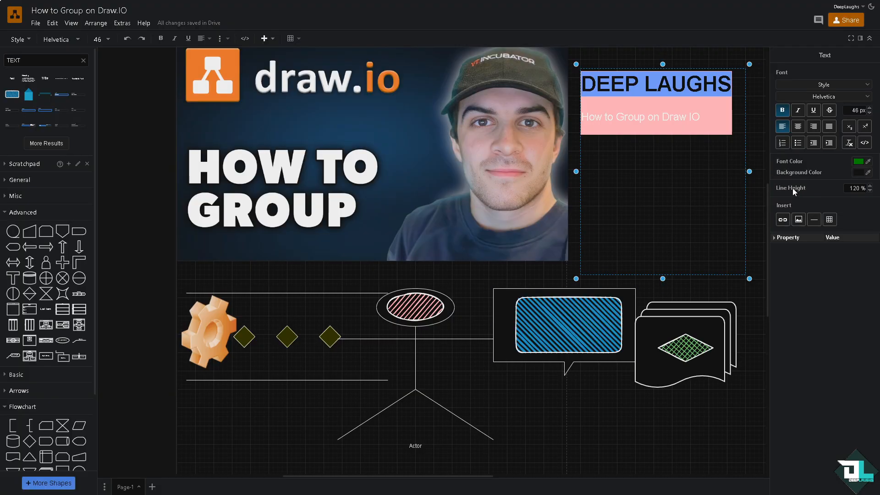
{"action": "left_click", "coordinate": [701, 317]}
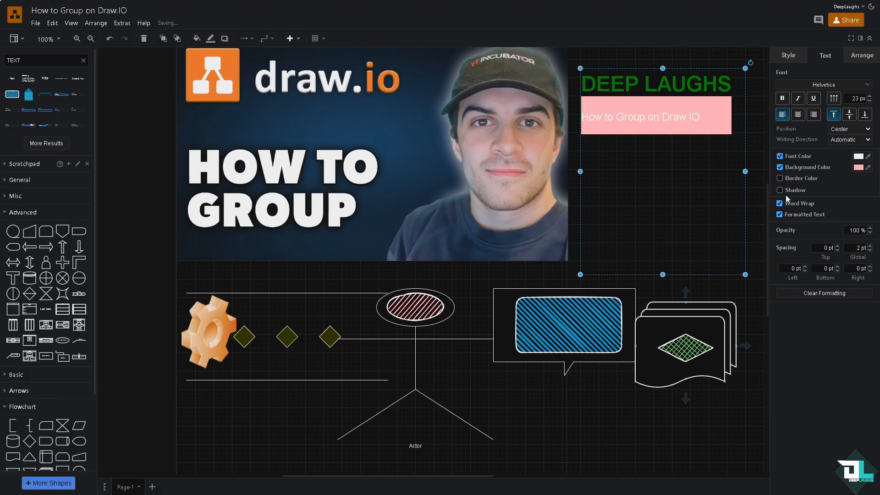
- Turn on the shadow and border color for the text box and set its background color to FFFFFF
{"action": "left_click", "coordinate": [780, 190]}
{"action": "left_click", "coordinate": [780, 179]}
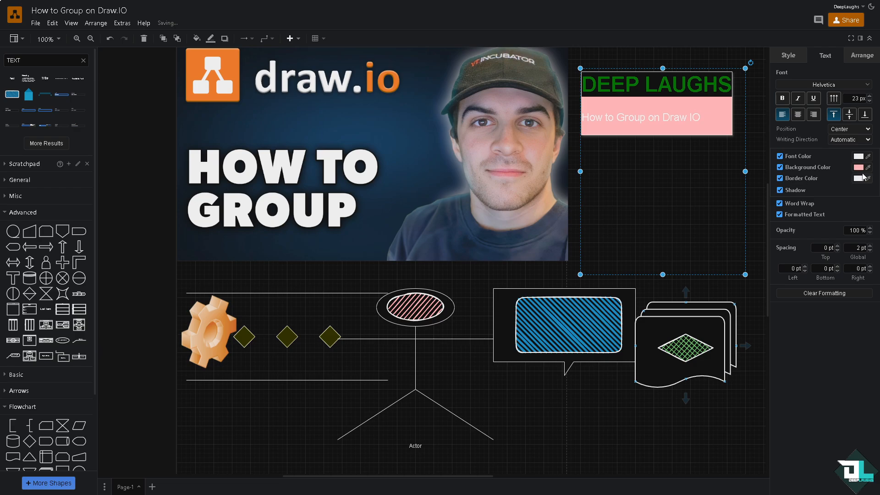
{"action": "left_click", "coordinate": [858, 167]}
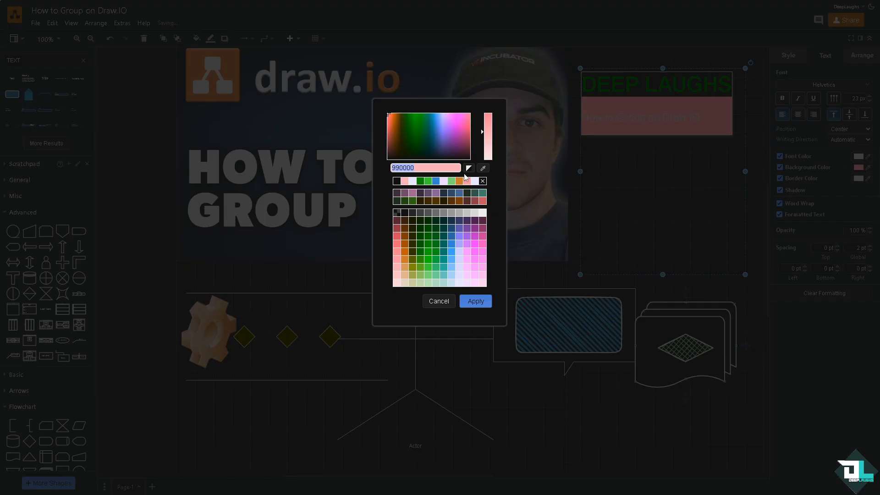
{"action": "left_click", "coordinate": [399, 184]}
{"action": "left_click", "coordinate": [477, 301]}
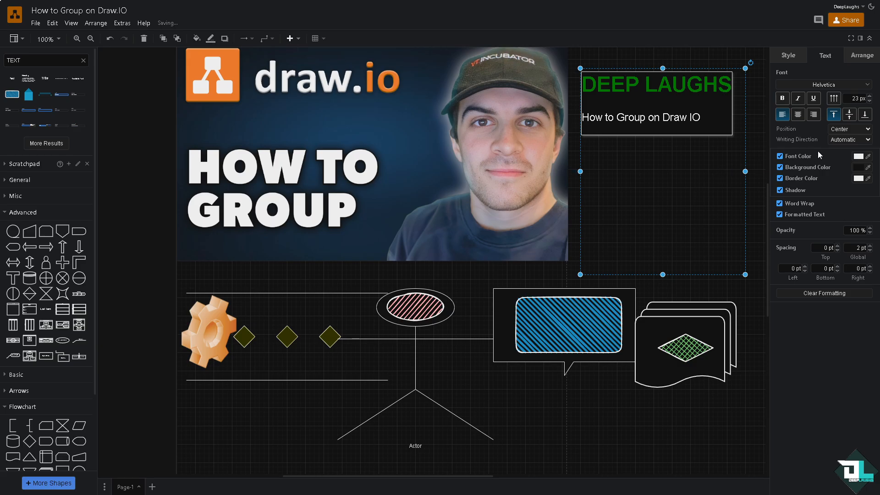
- Set the text box's background color to pink 99004D
{"action": "left_click", "coordinate": [858, 168]}
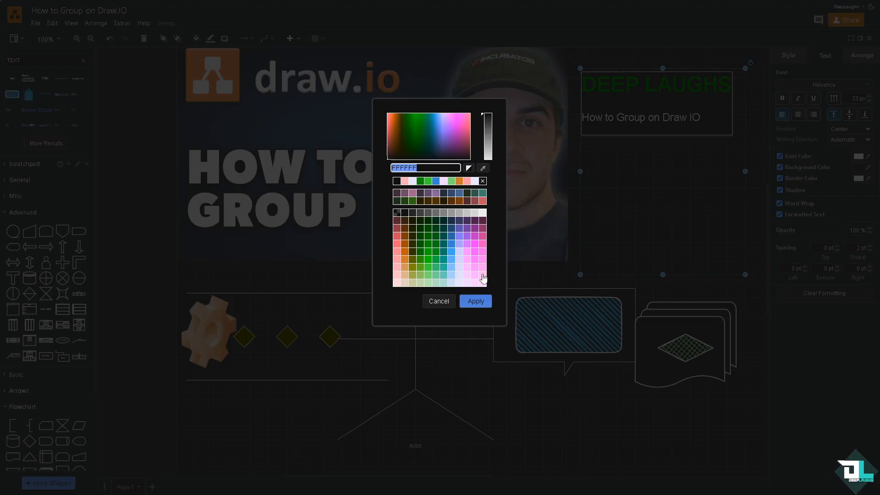
{"action": "left_click", "coordinate": [483, 274]}
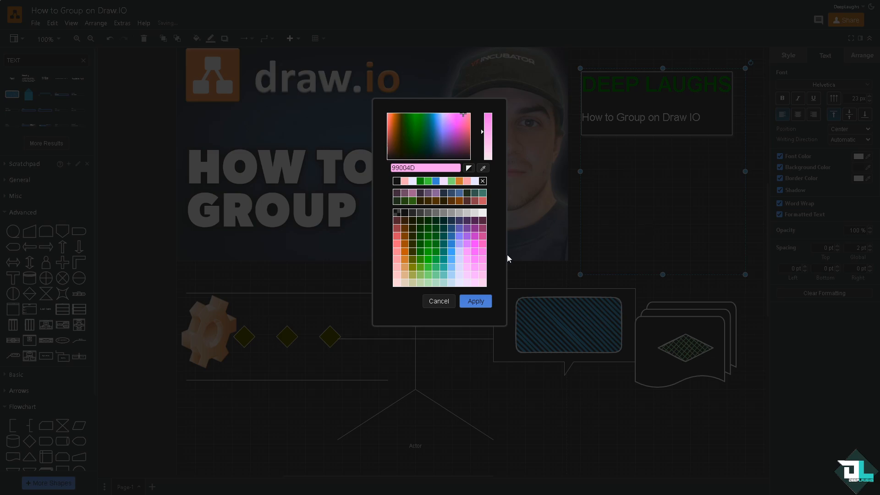
{"action": "left_click", "coordinate": [476, 301]}
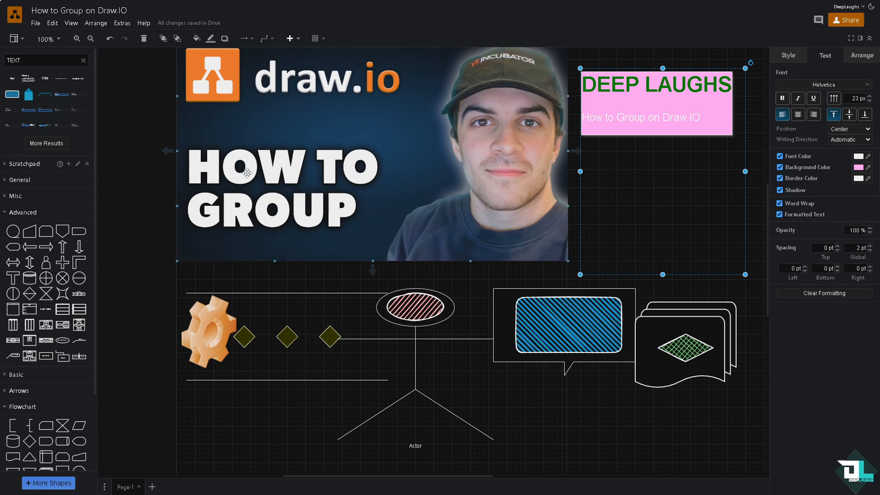
- Select the thumbnail image, the text box and all the shapes below them, and combine them into one group
{"action": "left_click", "coordinate": [261, 134], "text": "shift"}
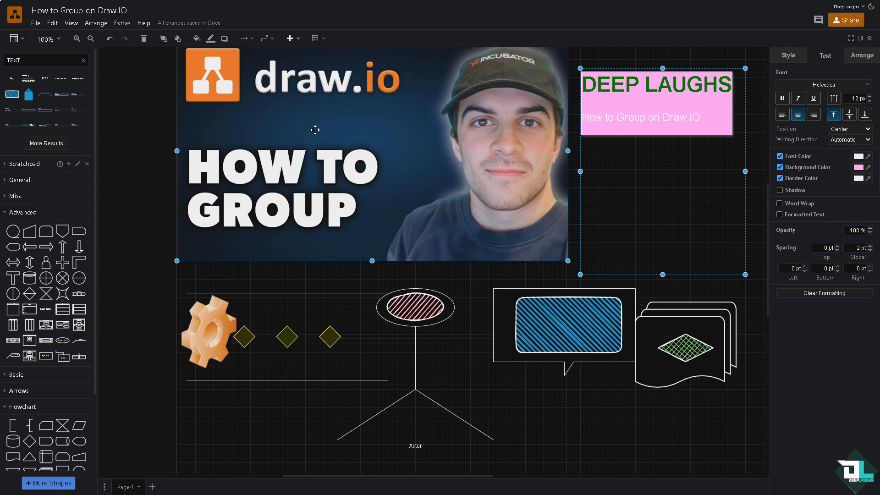
{"action": "left_click", "coordinate": [629, 119], "text": "shift"}
{"action": "left_click", "coordinate": [649, 119], "text": "shift"}
{"action": "left_click", "coordinate": [691, 343], "text": "shift"}
{"action": "left_click", "coordinate": [664, 319], "text": "shift"}
{"action": "left_click", "coordinate": [543, 312], "text": "shift"}
{"action": "left_click", "coordinate": [502, 303], "text": "shift"}
{"action": "left_click", "coordinate": [437, 308], "text": "shift"}
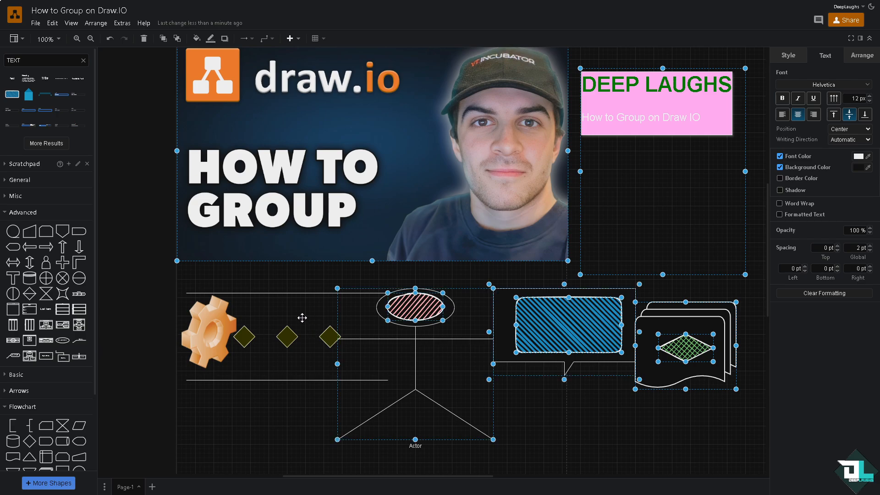
{"action": "left_click", "coordinate": [215, 334], "text": "shift"}
{"action": "left_click", "coordinate": [252, 294], "text": "shift"}
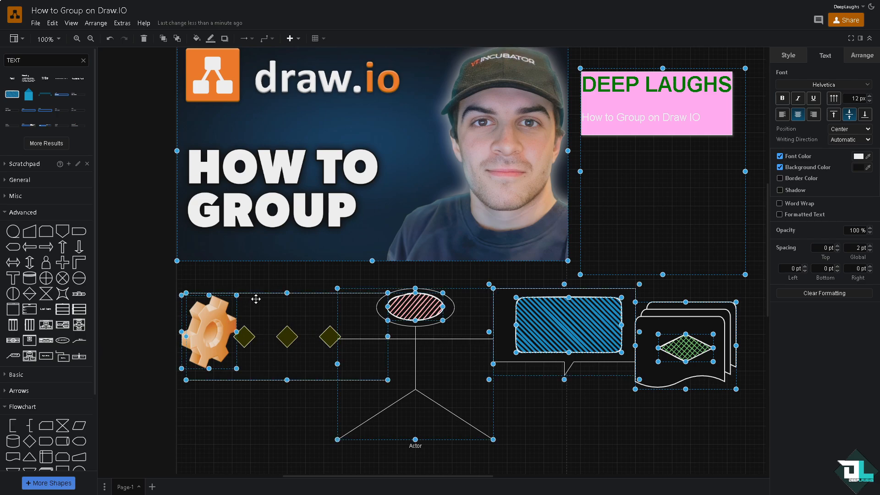
{"action": "right_click", "coordinate": [281, 315]}
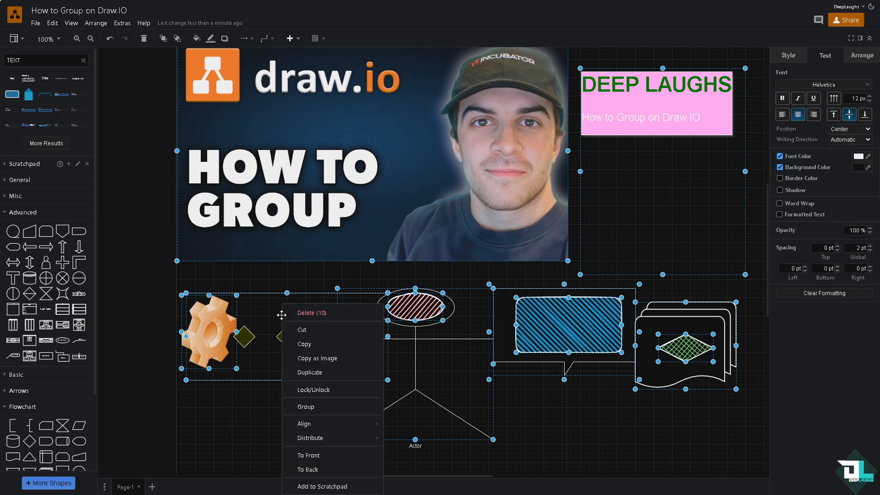
{"action": "left_click", "coordinate": [306, 407]}
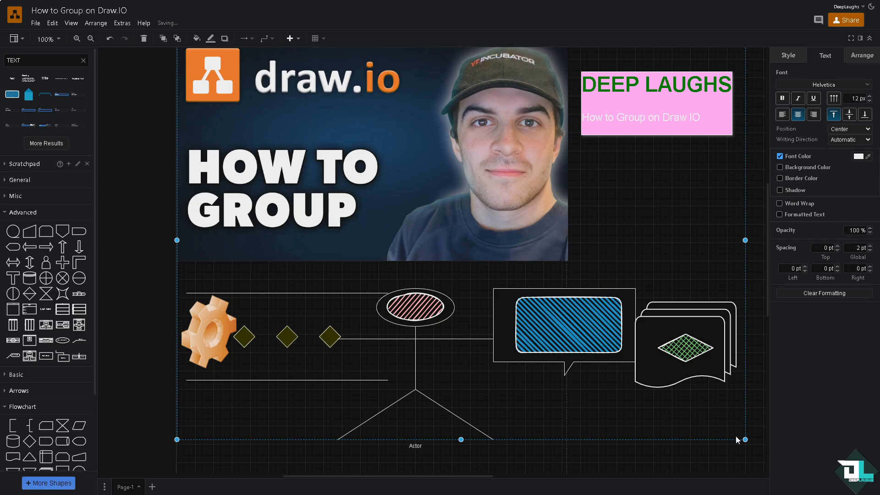
- Shrink the group to less than half its size and place a pasted copy of it directly beneath the original
{"action": "left_click_drag", "start_coordinate": [745, 439], "coordinate": [423, 253]}
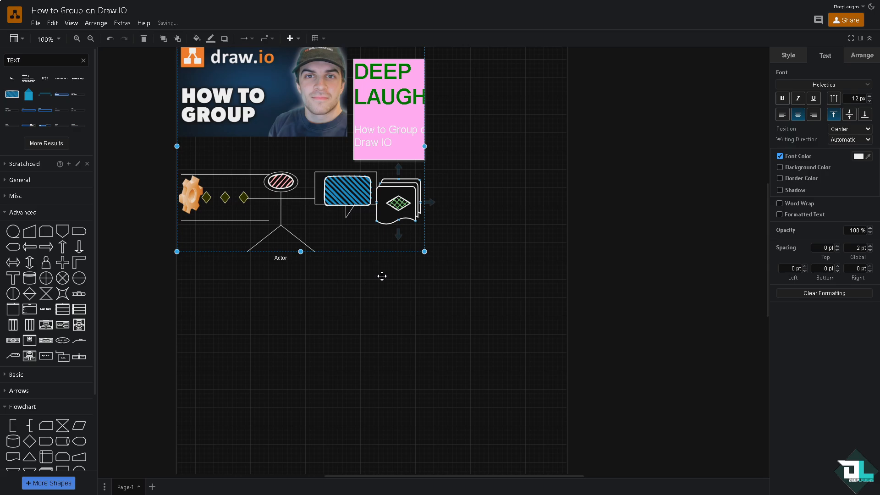
{"action": "key", "text": "ctrl+v"}
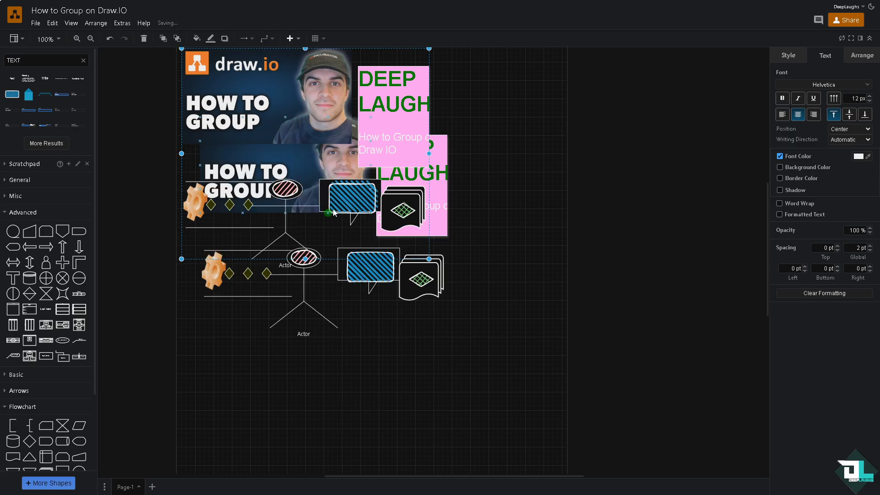
{"action": "left_click_drag", "start_coordinate": [355, 216], "coordinate": [396, 464]}
{"action": "scroll", "coordinate": [394, 324], "scroll_direction": "down", "scroll_amount": 2}
{"action": "left_click_drag", "start_coordinate": [366, 265], "coordinate": [330, 308]}
{"action": "scroll", "coordinate": [354, 242], "scroll_direction": "up", "scroll_amount": 1}
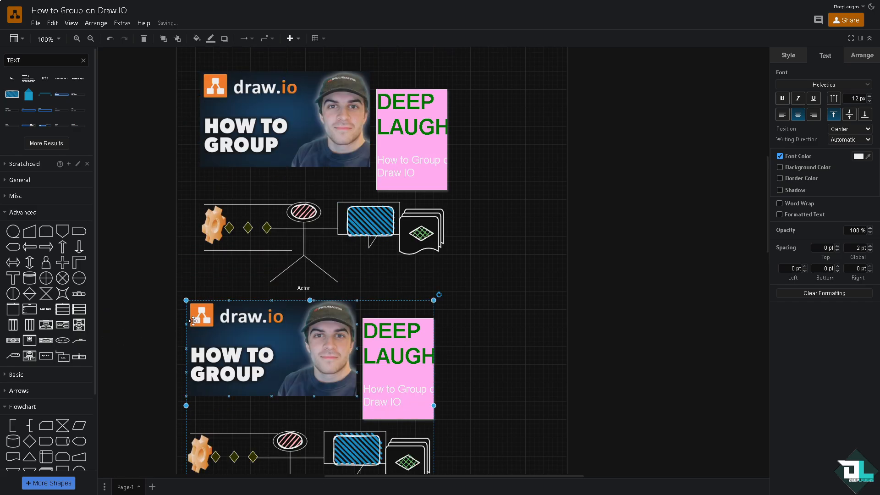
{"action": "scroll", "coordinate": [275, 300], "scroll_direction": "down", "scroll_amount": 1}
{"action": "scroll", "coordinate": [295, 292], "scroll_direction": "up", "scroll_amount": 1}
{"action": "scroll", "coordinate": [278, 302], "scroll_direction": "down", "scroll_amount": 2}
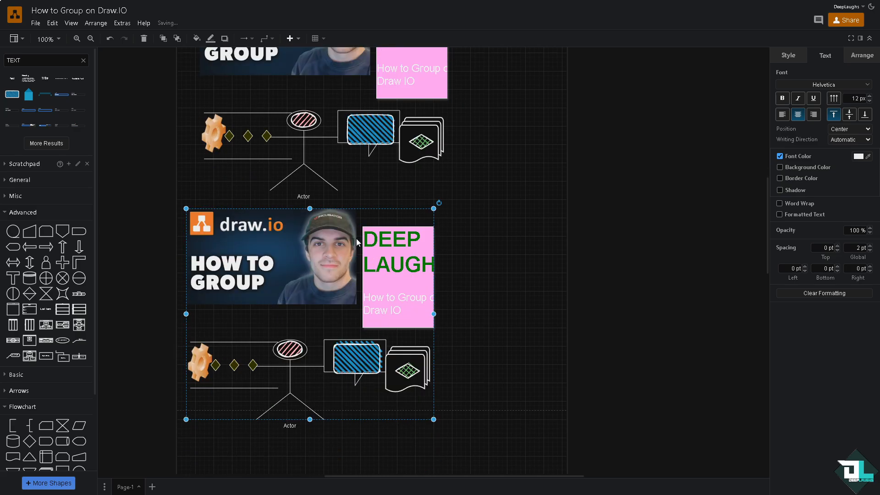
- Rotate the copied group 180 degrees so it is upside down, and move it slightly up and left
{"action": "left_click_drag", "start_coordinate": [440, 207], "coordinate": [221, 215]}
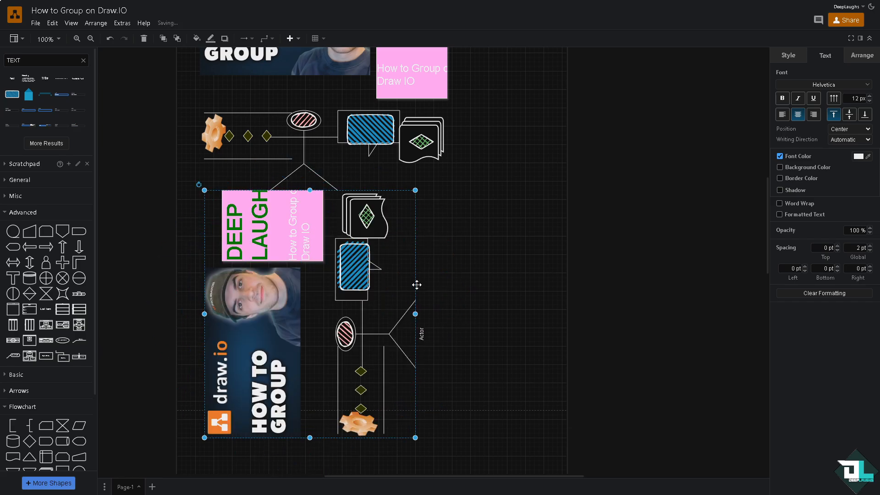
{"action": "left_click_drag", "start_coordinate": [197, 181], "coordinate": [275, 357]}
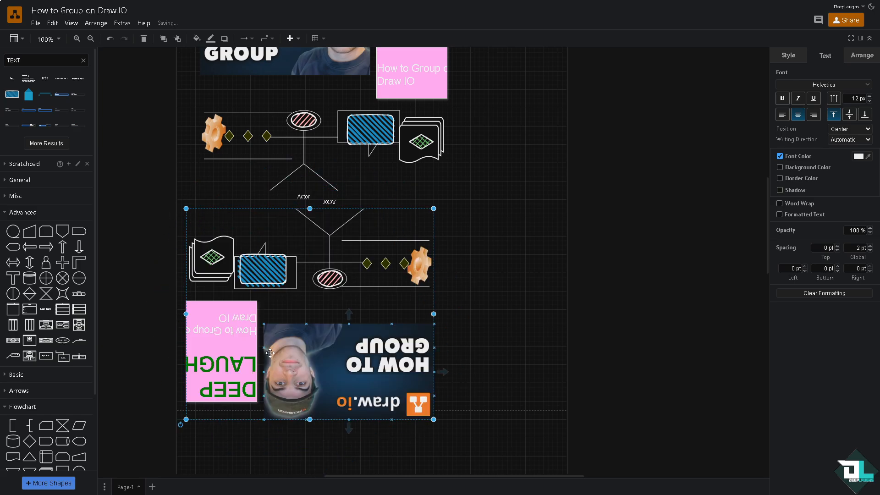
{"action": "left_click", "coordinate": [340, 229]}
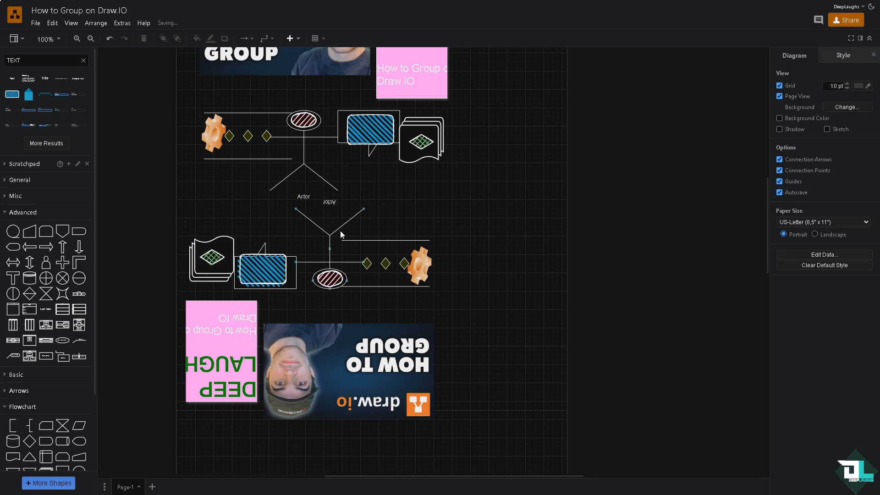
{"action": "mouse_move", "coordinate": [331, 229]}
{"action": "left_mouse_down"}
{"action": "mouse_move", "coordinate": [335, 218]}
{"action": "mouse_move", "coordinate": [311, 215]}
{"action": "mouse_move", "coordinate": [325, 213]}
{"action": "left_mouse_up"}
{"action": "left_click", "coordinate": [366, 210]}
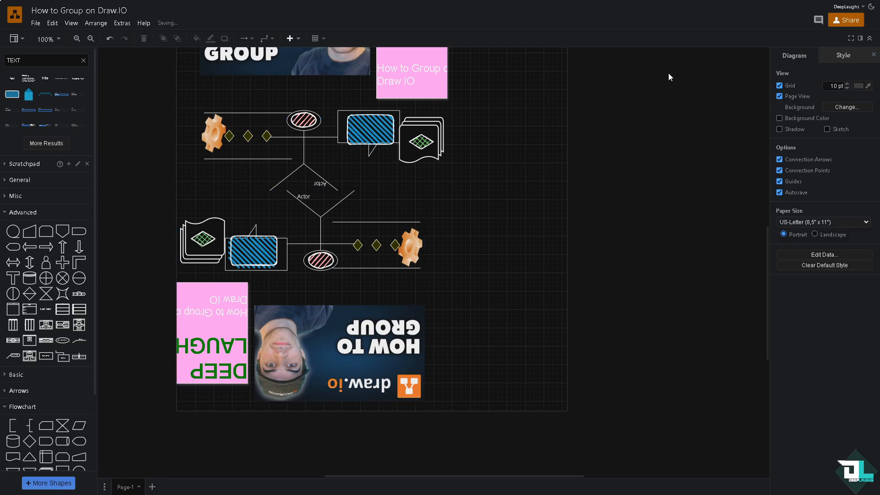
- Save the diagram
{"action": "left_click", "coordinate": [38, 26]}
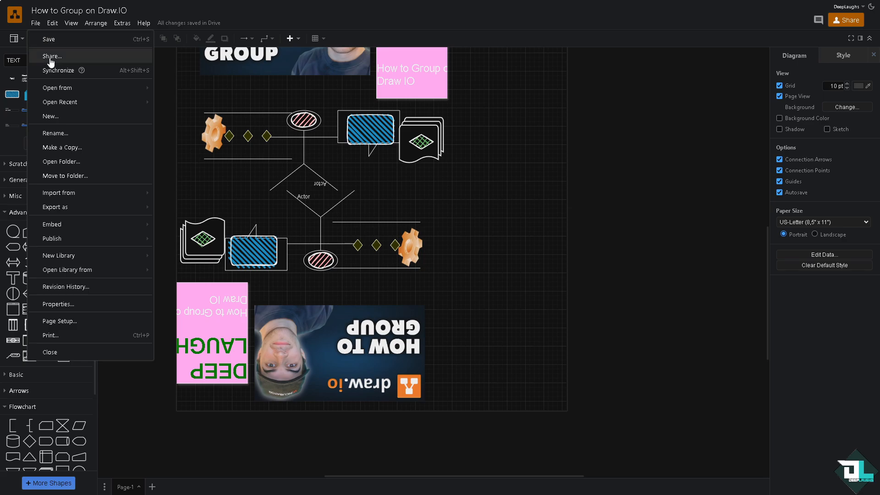
{"action": "mouse_move", "coordinate": [67, 78]}
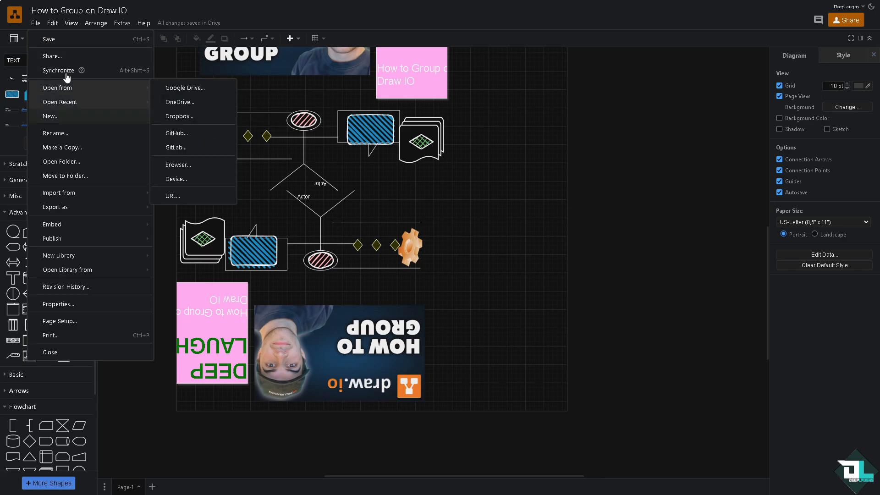
{"action": "left_click", "coordinate": [67, 39]}
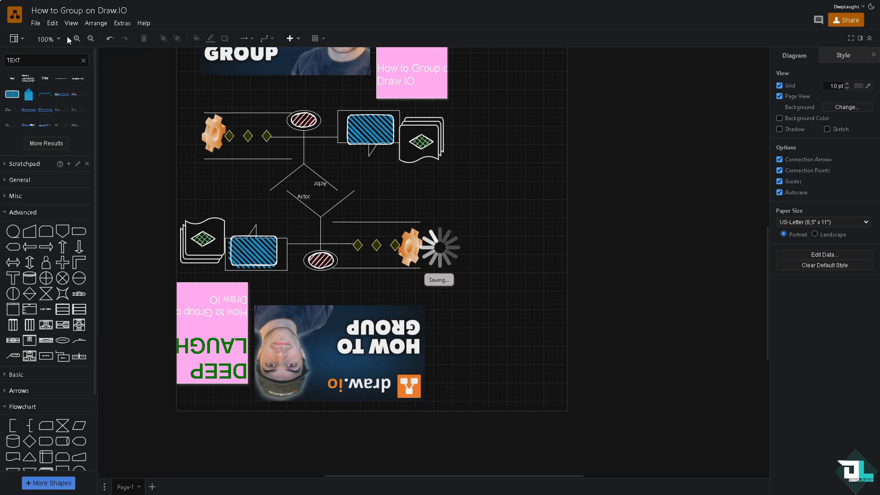
- Examine the file formats available for exporting the diagram, without exporting it
{"action": "left_click", "coordinate": [35, 23]}
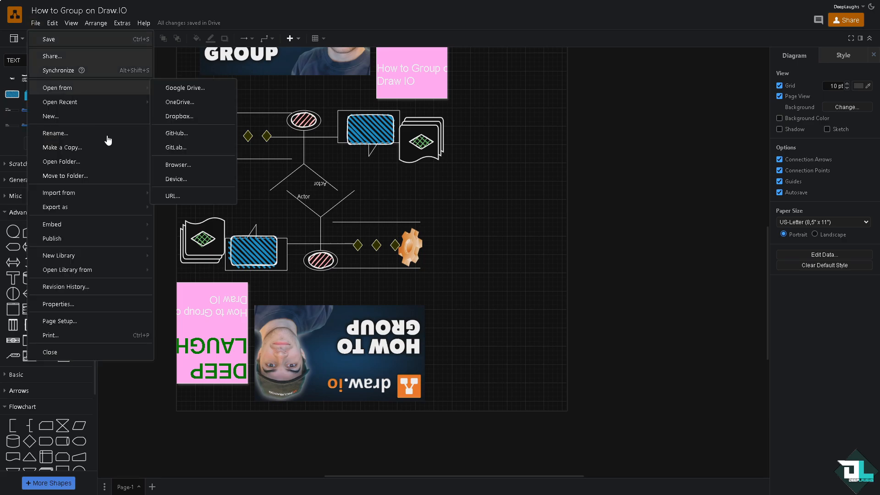
{"action": "mouse_move", "coordinate": [90, 210]}
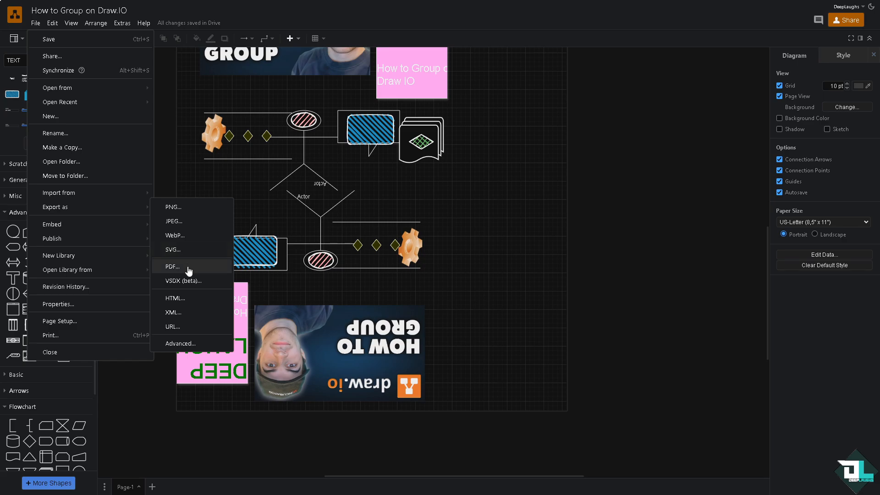
{"action": "left_click", "coordinate": [493, 180]}
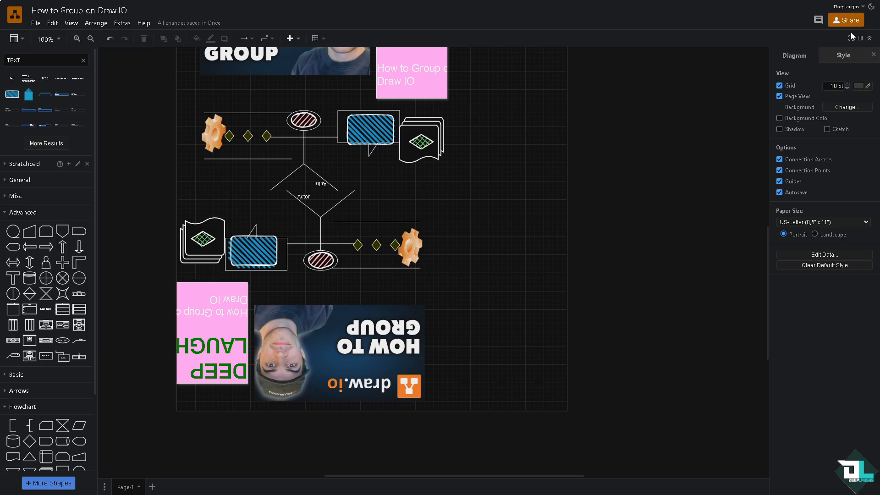
- Check how the diagram can be shared, cancel the sharing prompt and return to the two groups
{"action": "left_click", "coordinate": [857, 22]}
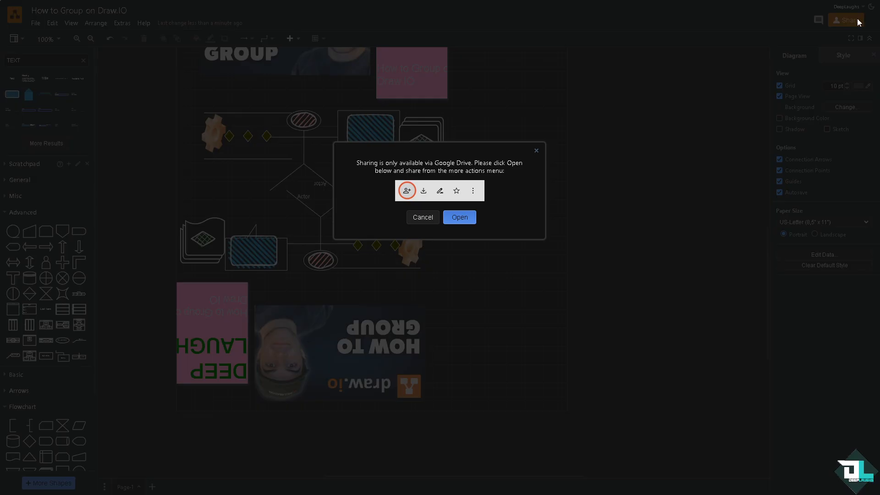
{"action": "left_click", "coordinate": [423, 217]}
{"action": "scroll", "coordinate": [311, 217], "scroll_direction": "up", "scroll_amount": 4}
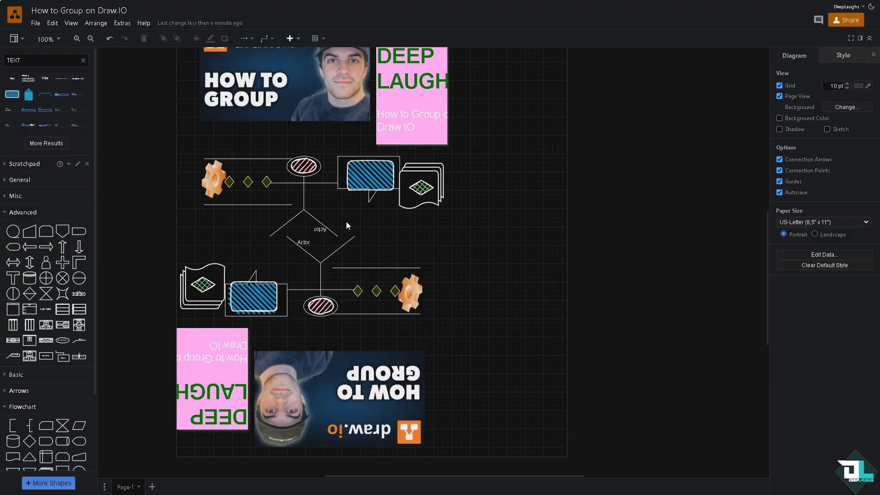